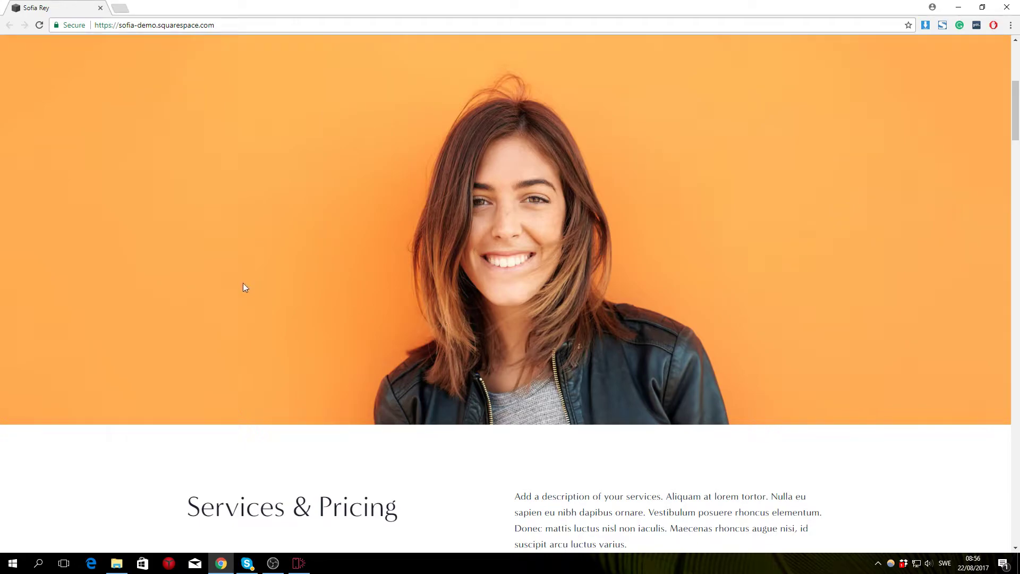
scroll(242, 283, up, 2)
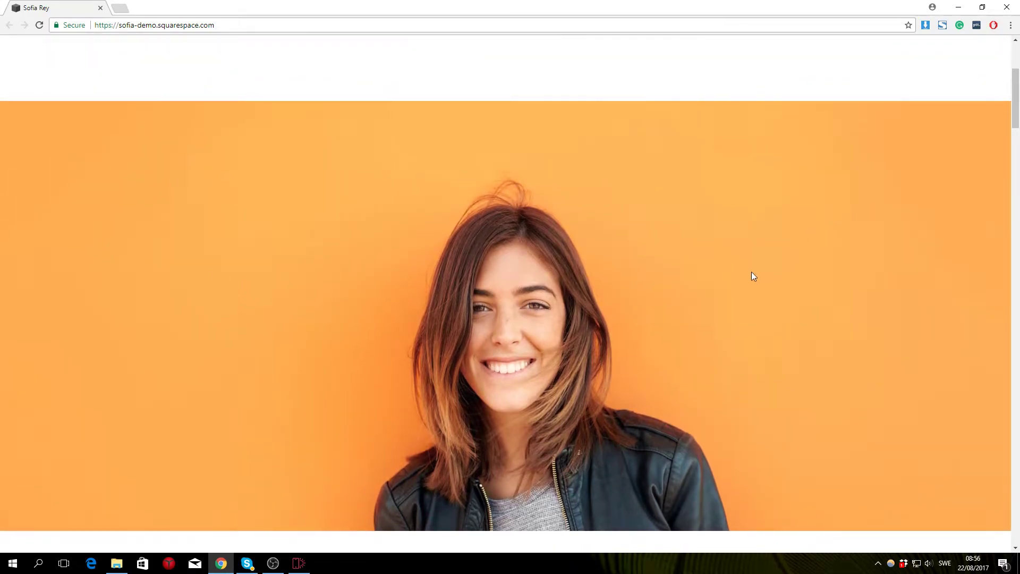
scroll(751, 271, down, 3)
scroll(735, 308, down, 2)
drag(181, 307, 414, 298)
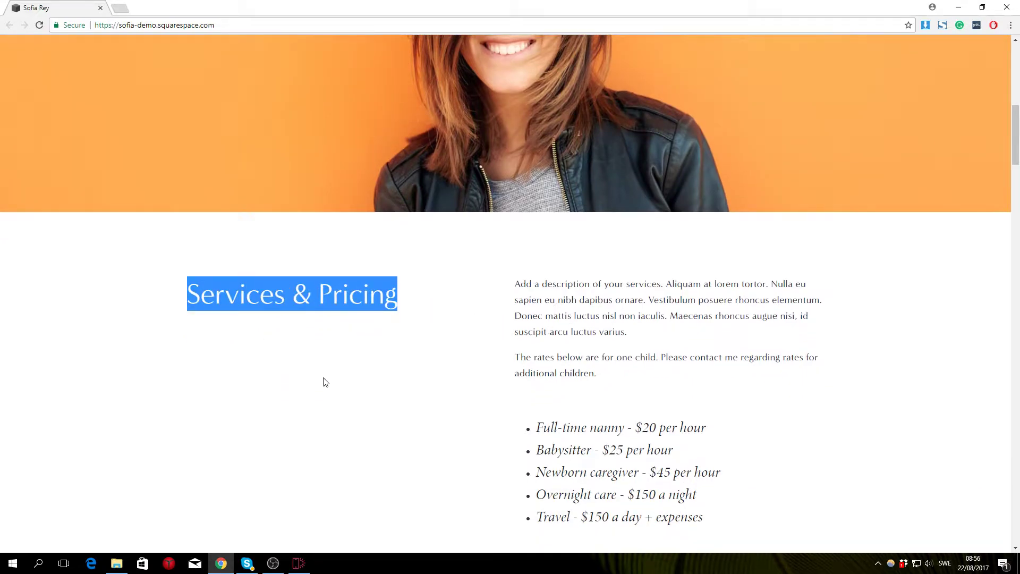
Add a Full Width Intro block to the page below the intro.
click(298, 564)
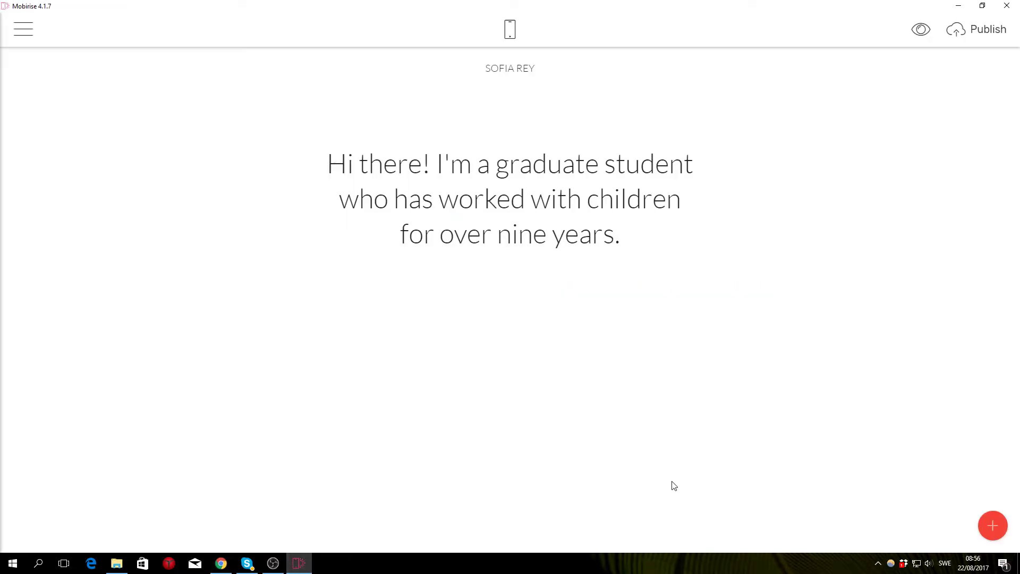
click(993, 525)
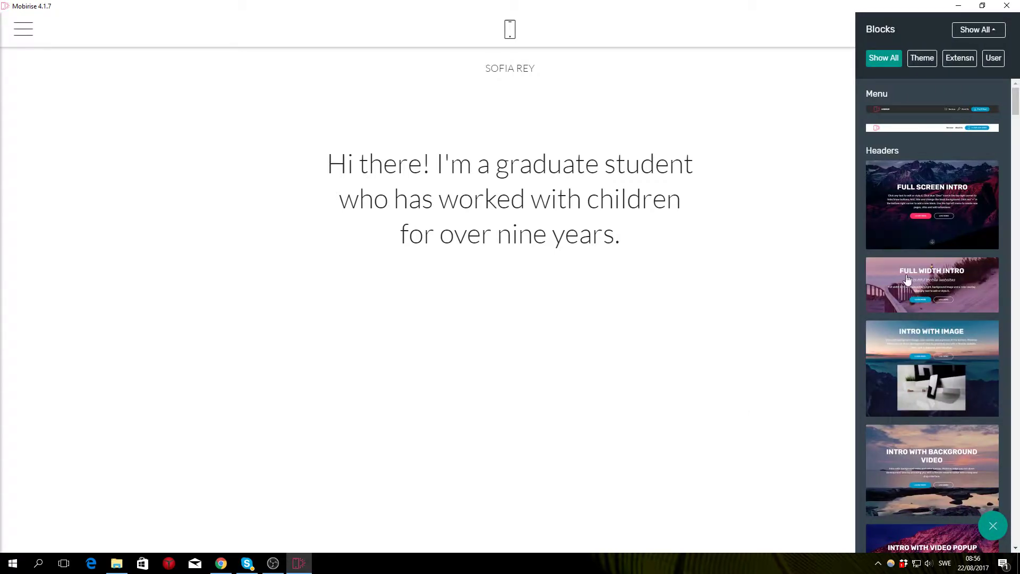
click(968, 280)
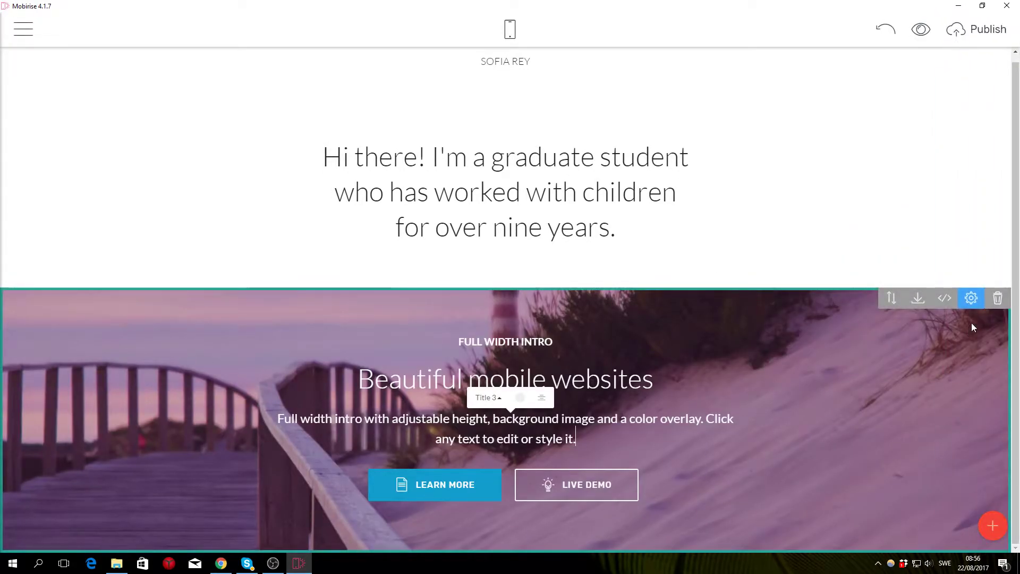
Hide the block's title, subtitle, text and buttons, maximize top/bottom padding, and disable parallax.
click(971, 298)
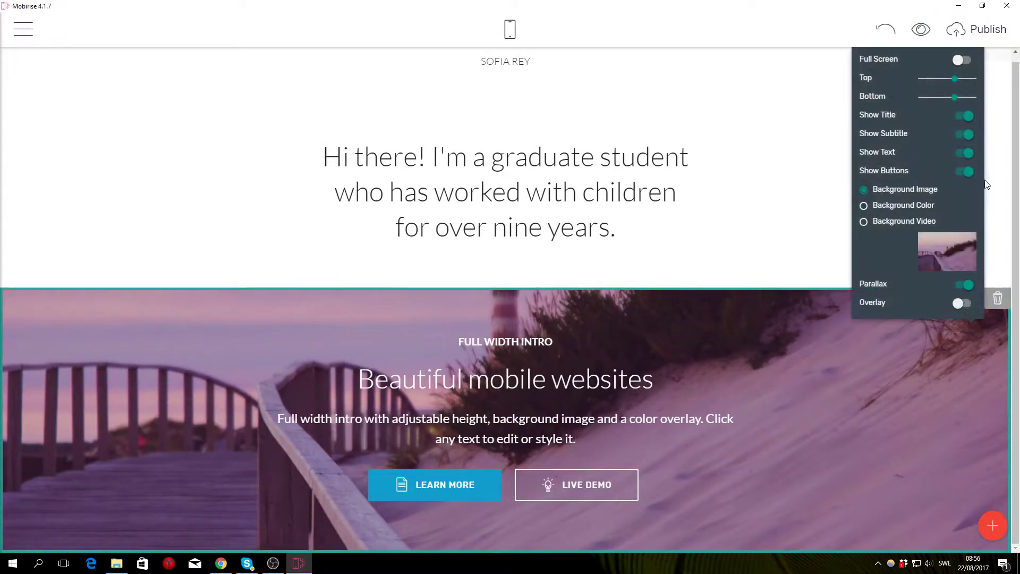
click(962, 171)
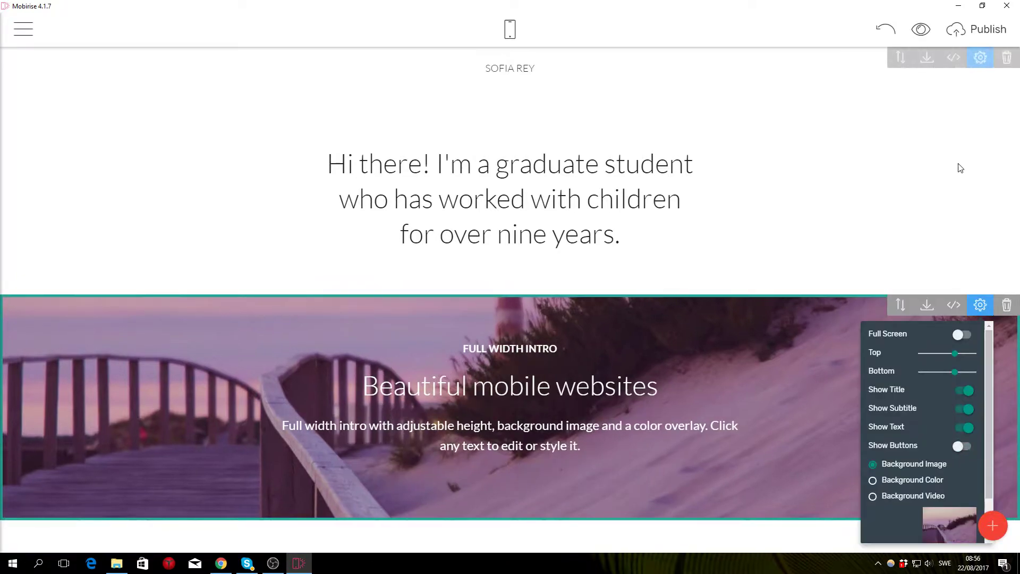
click(963, 429)
click(963, 409)
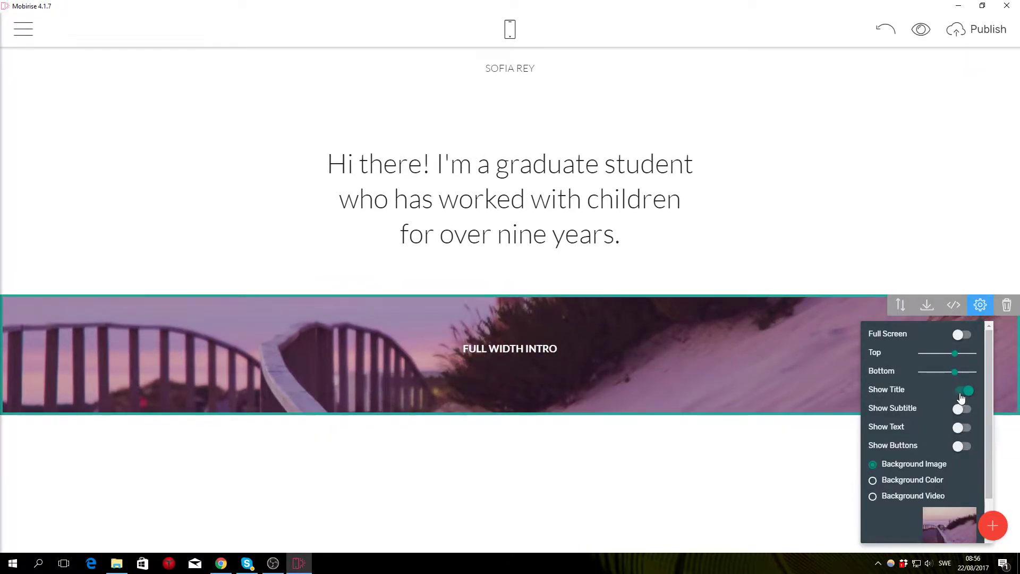
click(961, 391)
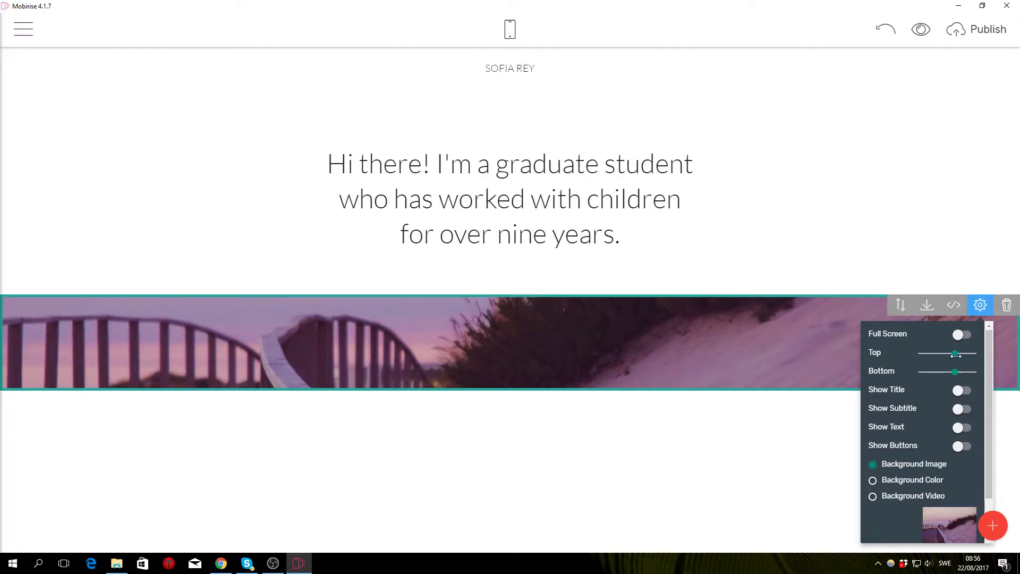
mouse_move(956, 353)
mouse_down()
mouse_move(974, 353)
mouse_move(974, 371)
mouse_up()
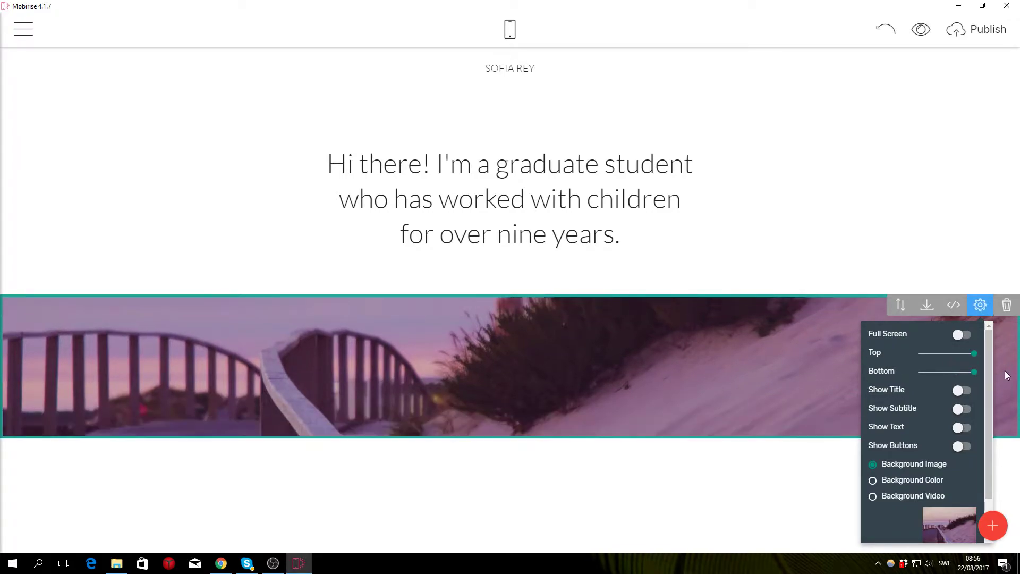
scroll(911, 471, down, 1)
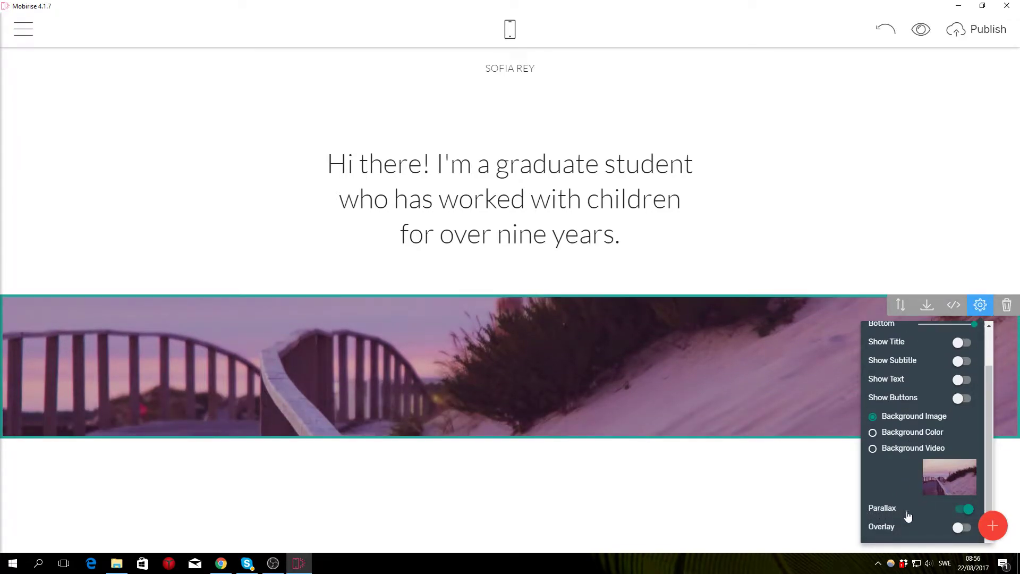
click(959, 510)
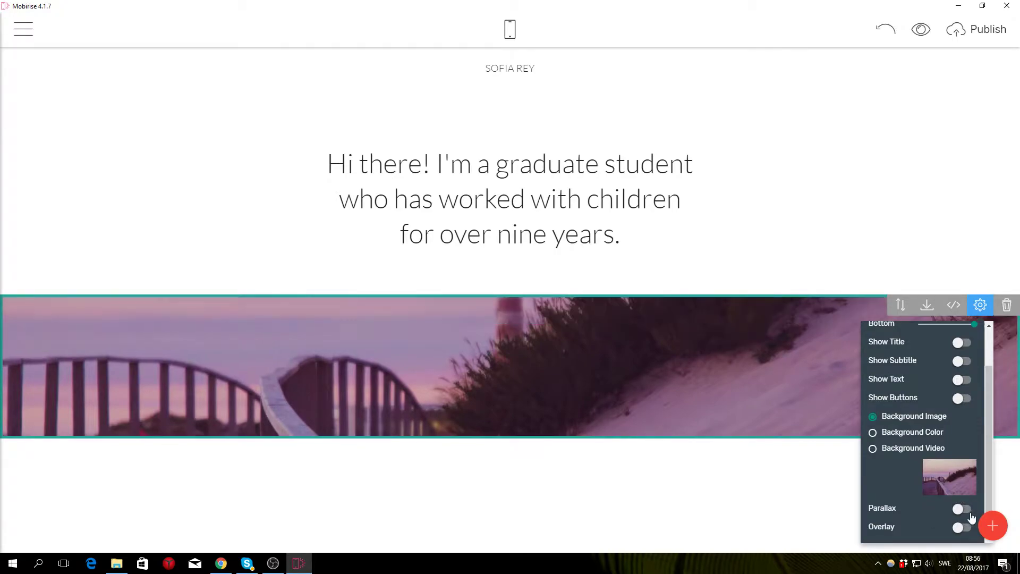
Set bio-extended.jpg as the block background and compare it with the Chrome demo.
click(948, 476)
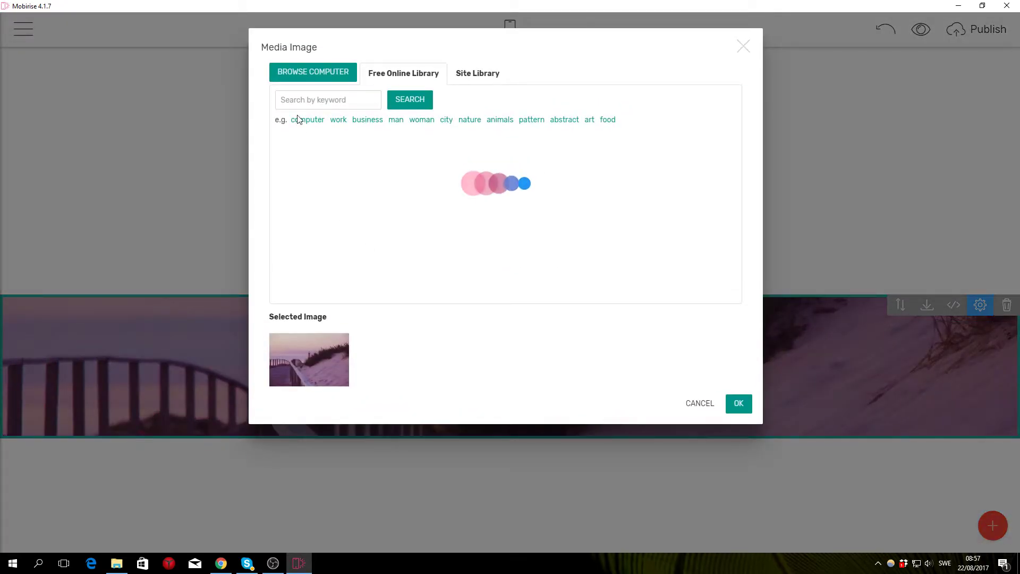
click(312, 72)
click(126, 104)
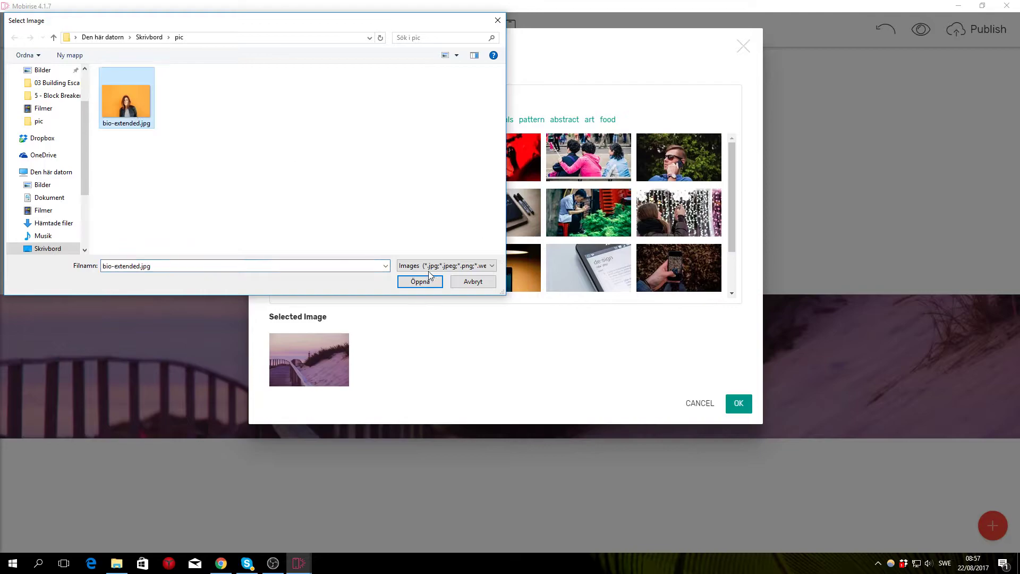
click(419, 282)
click(738, 403)
mouse_move(510, 366)
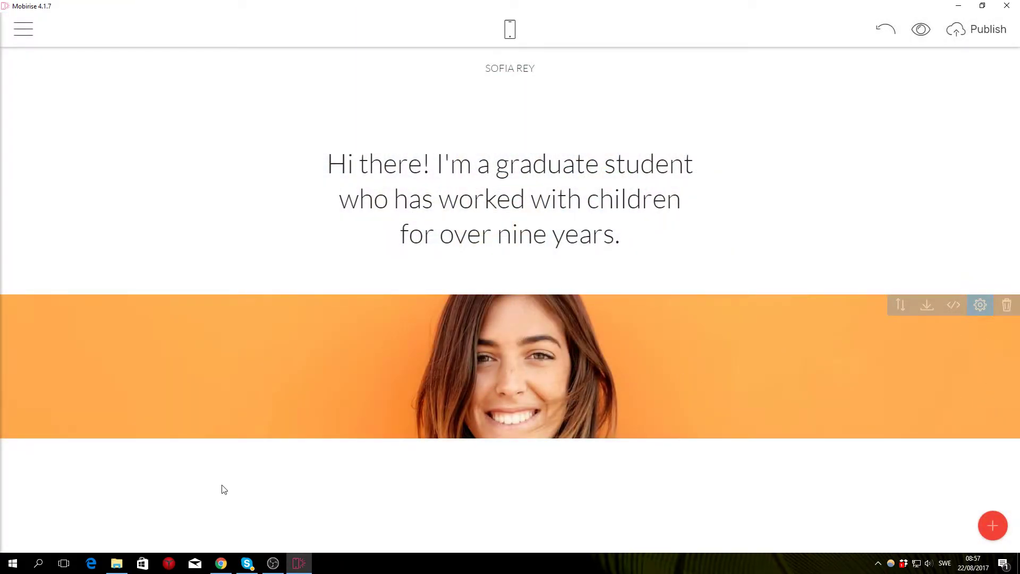
click(221, 564)
scroll(438, 371, up, 5)
scroll(440, 369, up, 3)
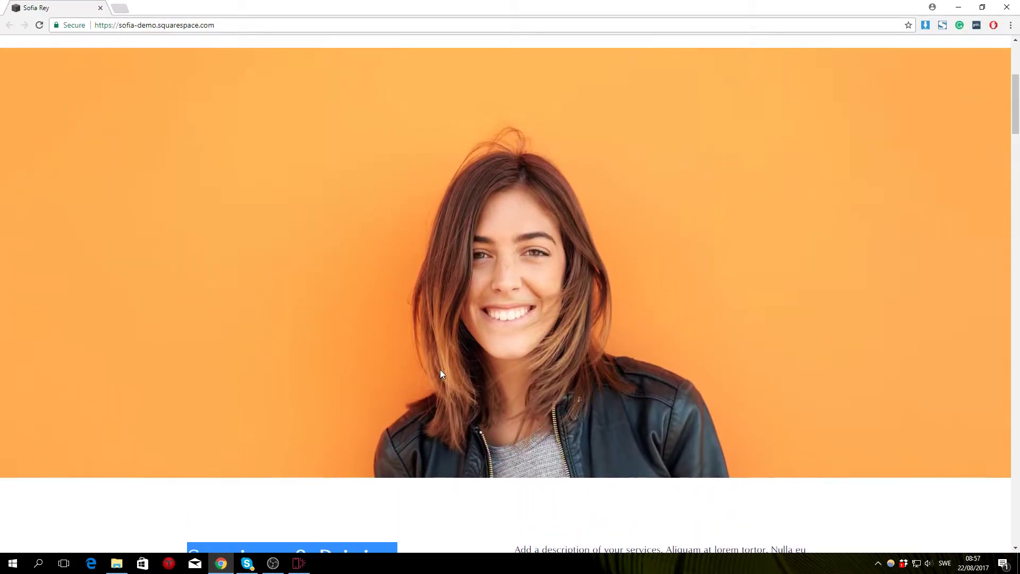
click(299, 563)
mouse_move(953, 305)
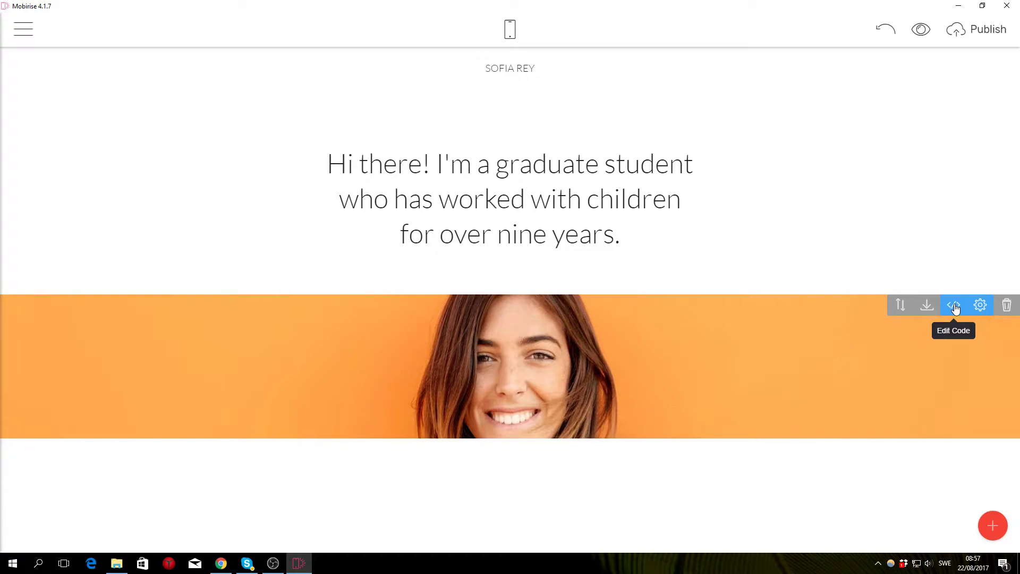
Raise the portrait block's CSS padding from 15px to 45px and save the code.
click(953, 306)
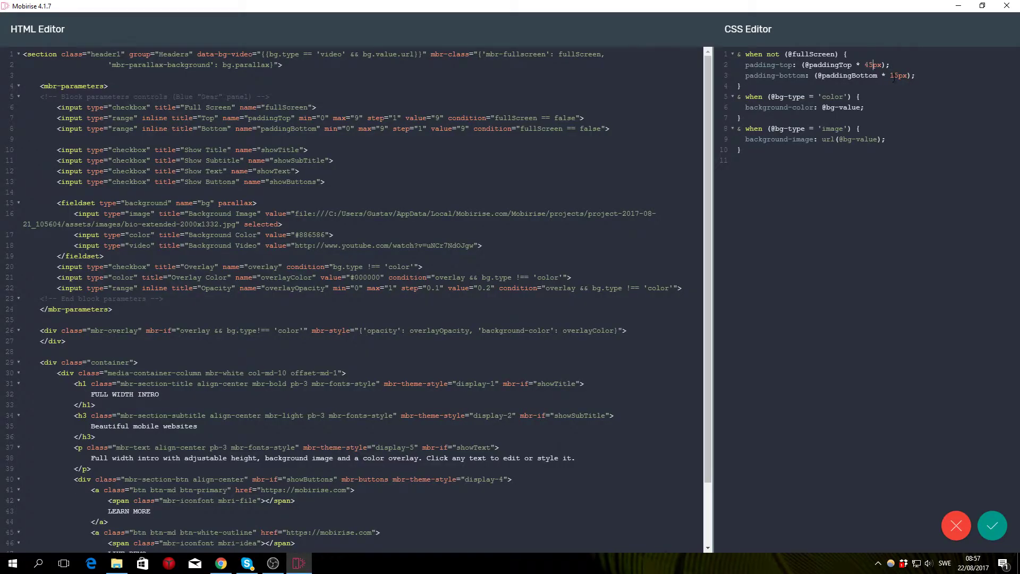
click(993, 523)
scroll(704, 353, down, 3)
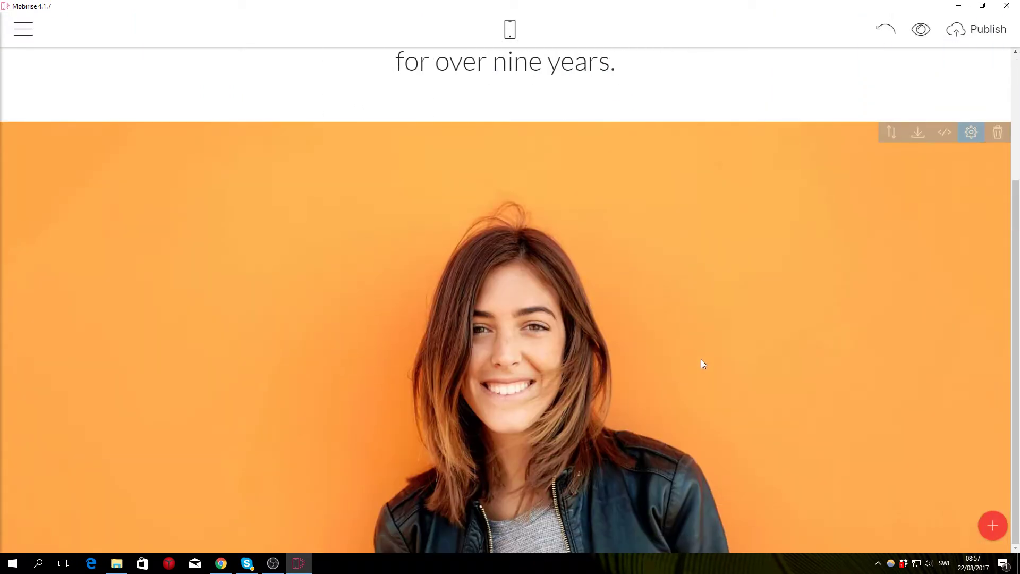
Inspect the demo's Services & Pricing heading, description paragraphs and rate list in Chrome.
click(221, 563)
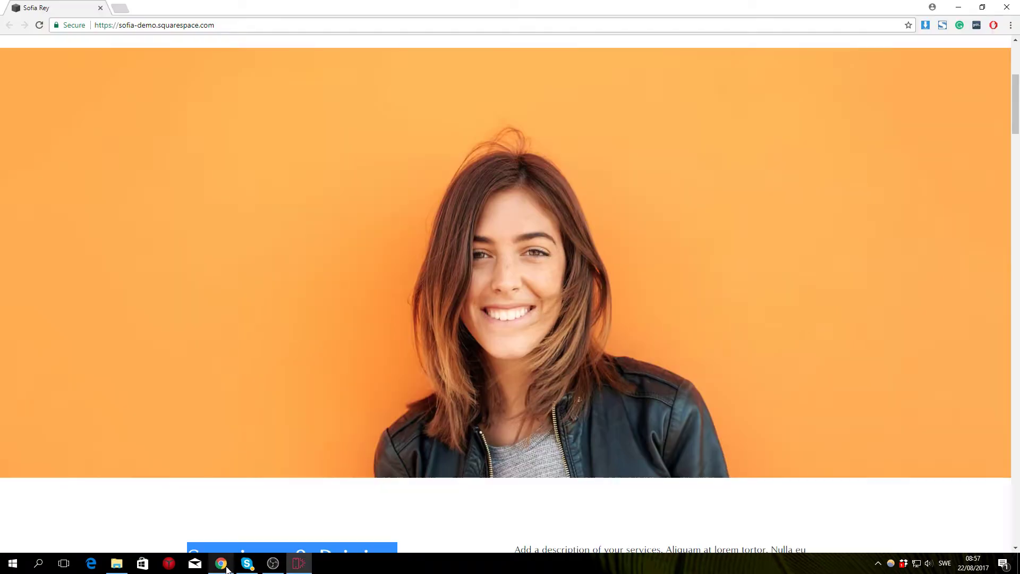
scroll(466, 439, down, 3)
click(434, 425)
scroll(370, 476, down, 2)
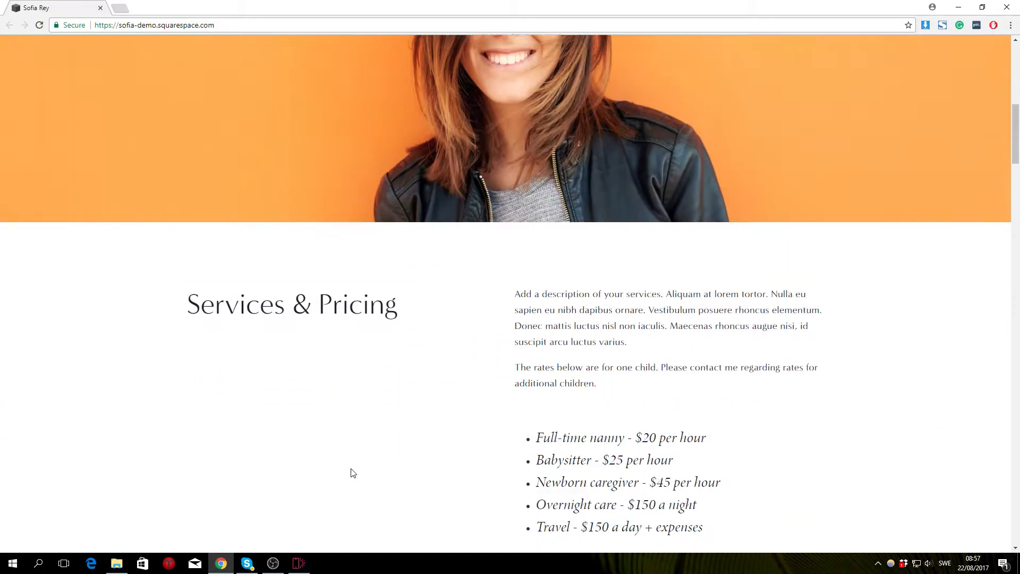
drag(179, 262, 389, 263)
click(410, 280)
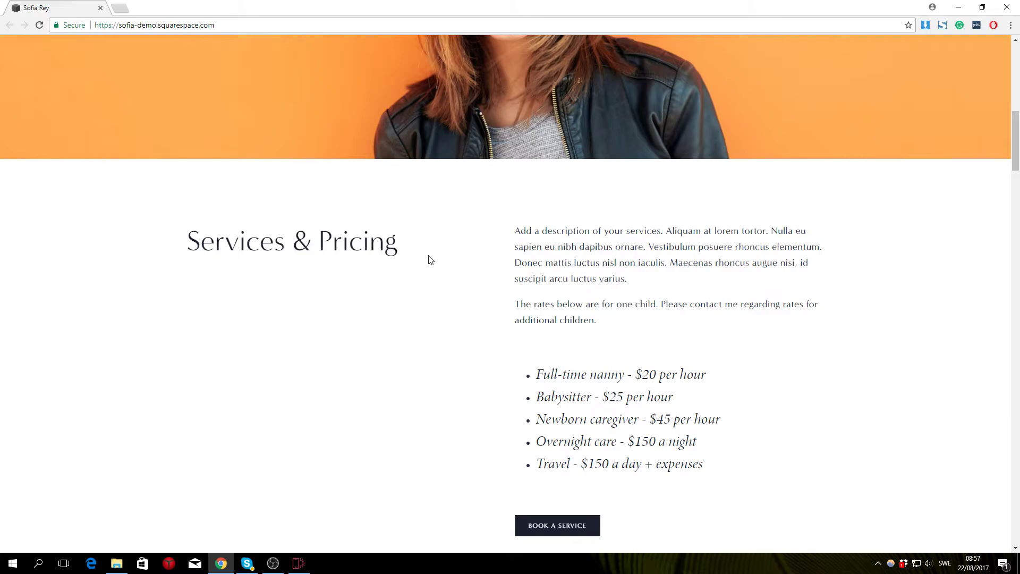
drag(407, 242, 168, 230)
drag(514, 230, 706, 308)
scroll(697, 332, down, 1)
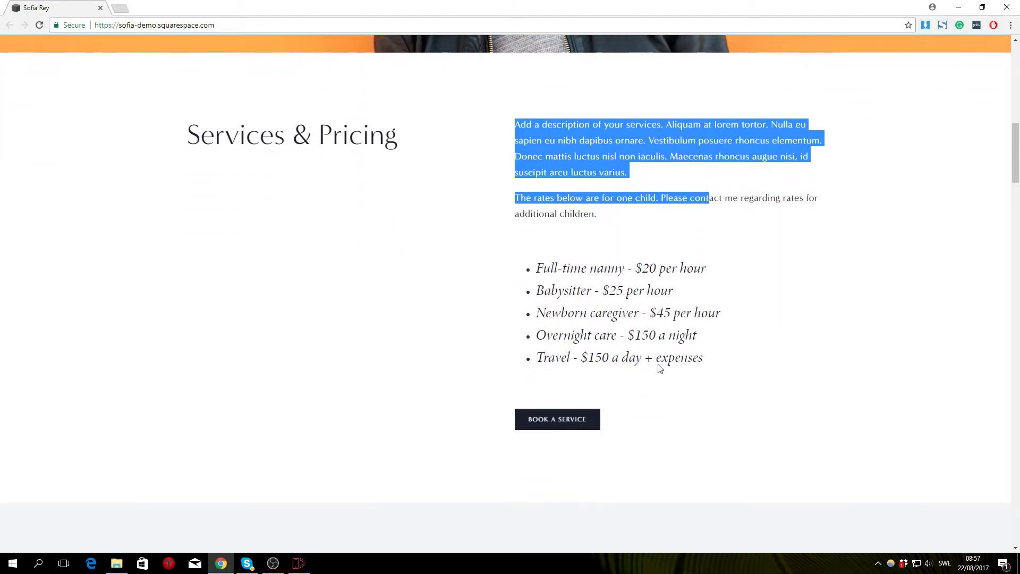
click(500, 281)
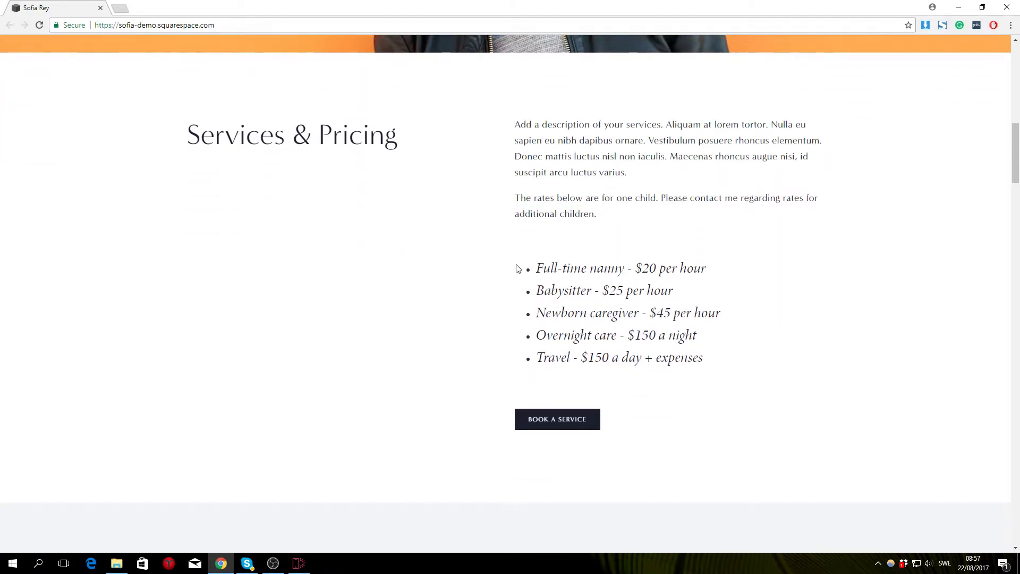
drag(516, 268, 810, 371)
click(810, 372)
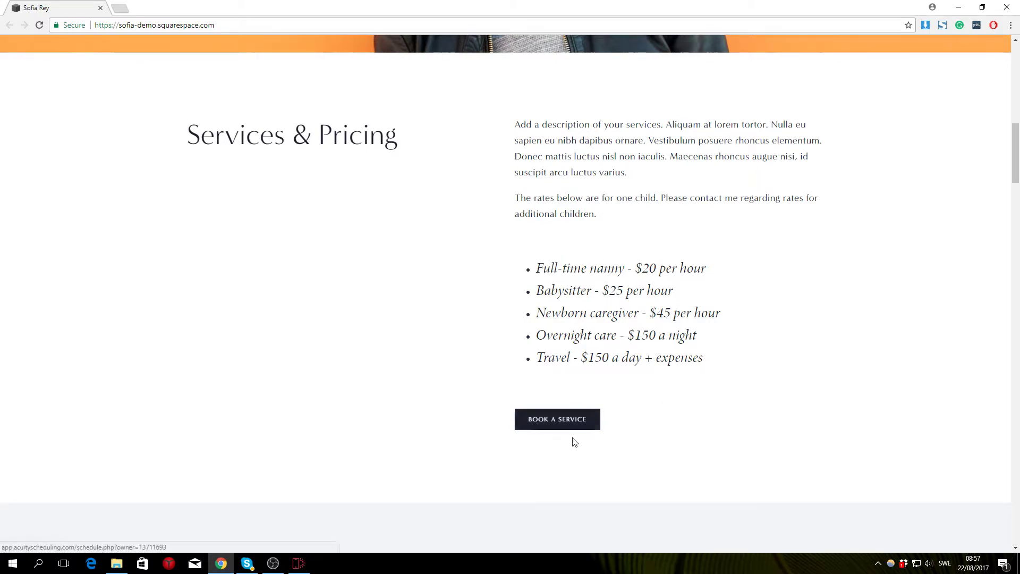
scroll(585, 483, up, 1)
scroll(585, 484, up, 1)
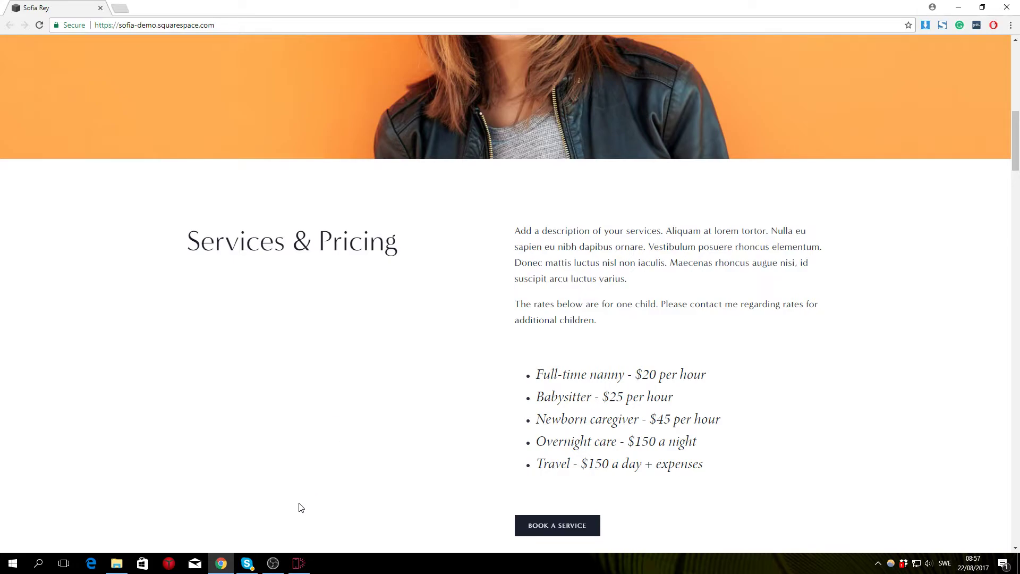
click(299, 564)
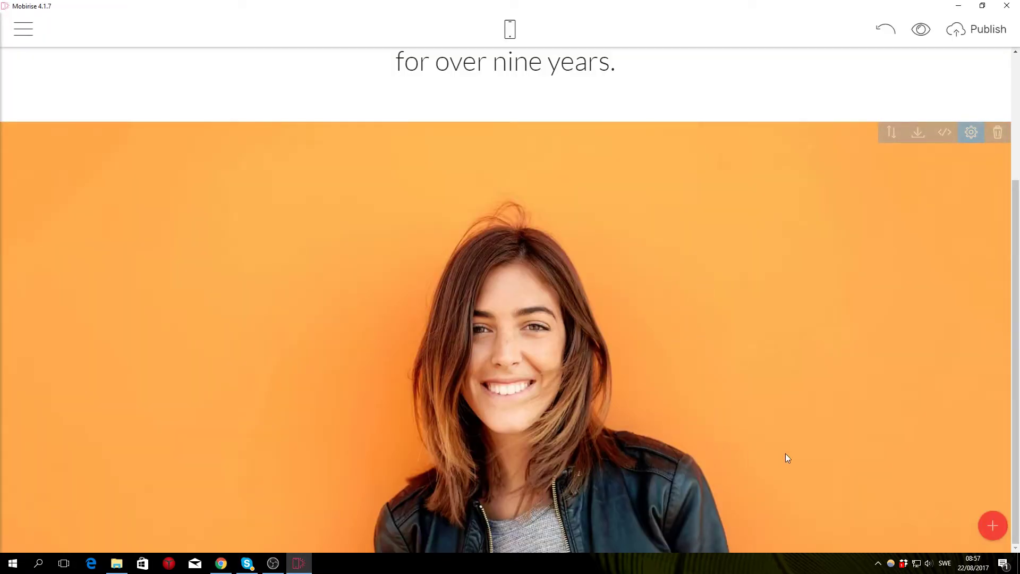
Add the Article section's two-column text block below the portrait image.
click(992, 526)
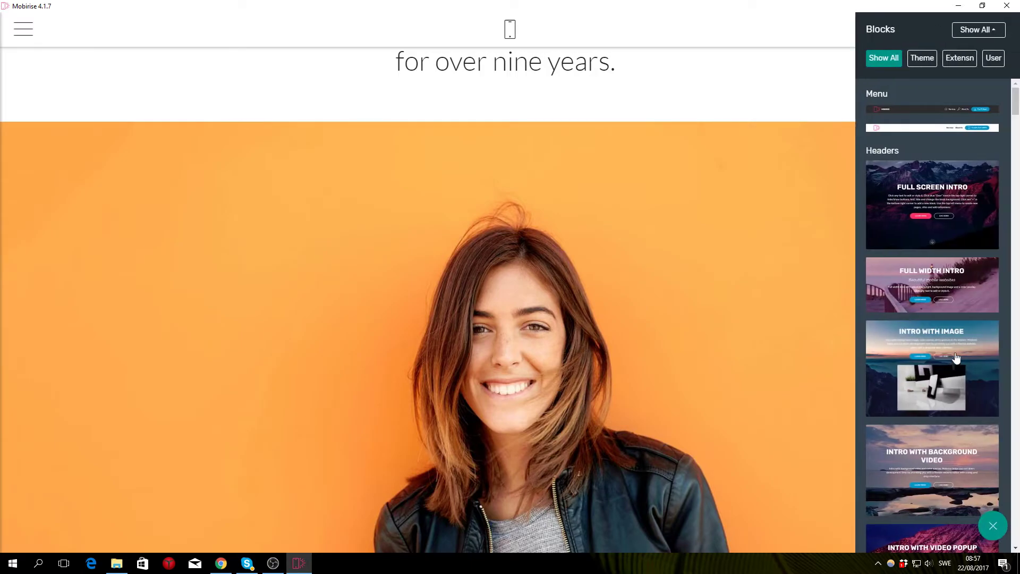
scroll(955, 358, down, 5)
scroll(955, 358, down, 5)
scroll(956, 358, down, 5)
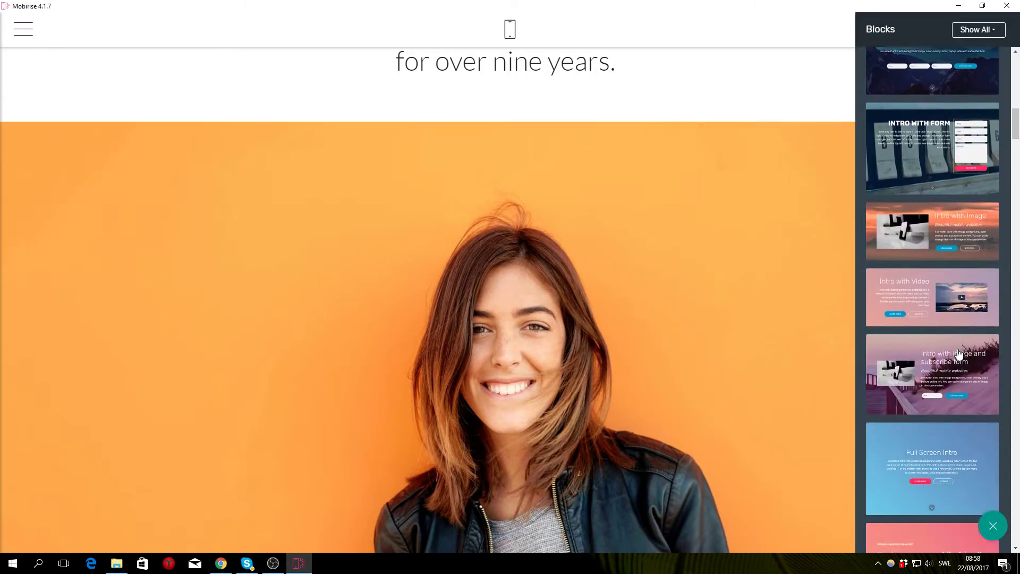
scroll(959, 355, down, 5)
scroll(958, 354, down, 5)
scroll(959, 355, down, 5)
scroll(958, 355, down, 4)
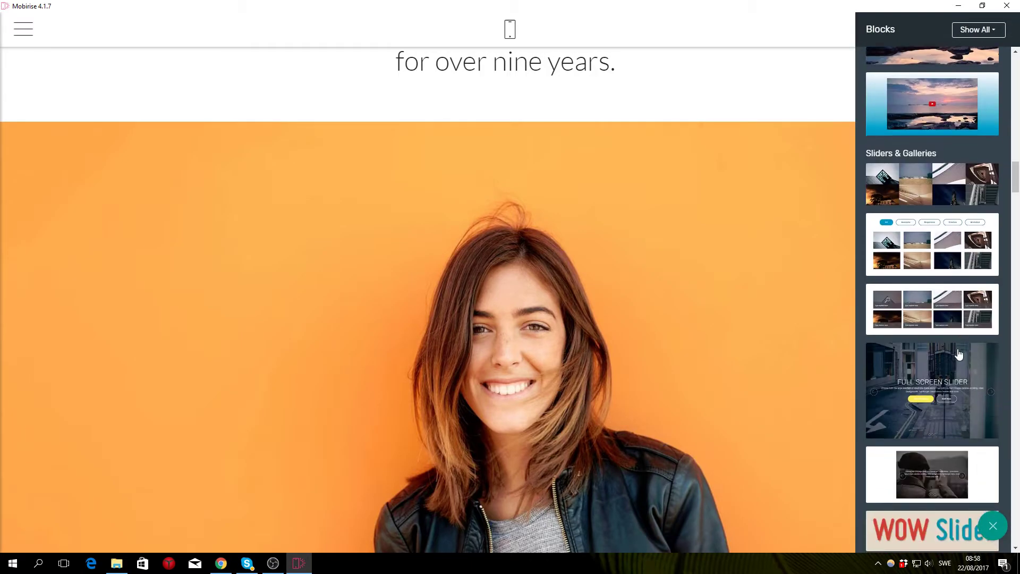
scroll(959, 354, down, 5)
scroll(926, 368, down, 2)
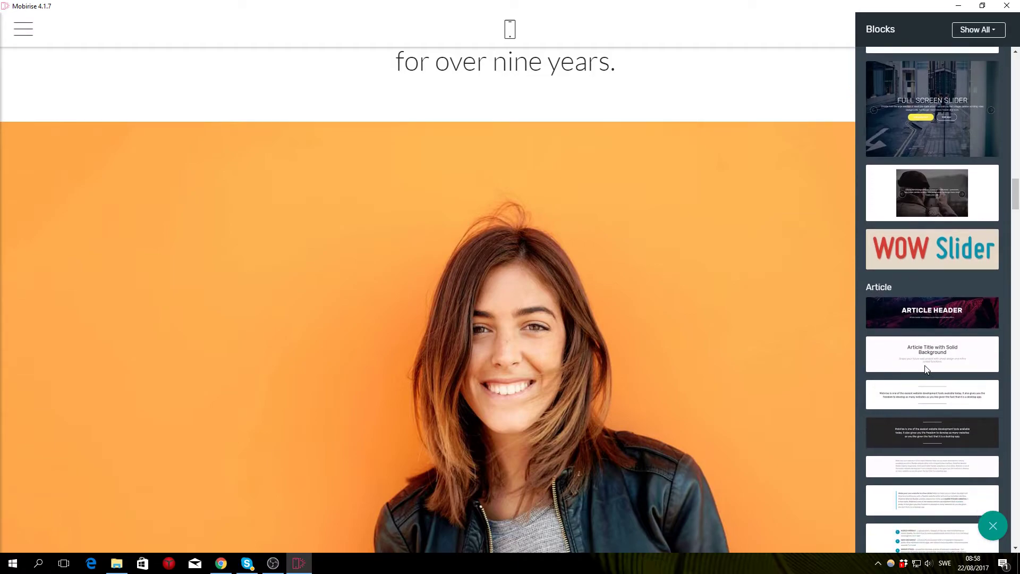
scroll(926, 368, down, 3)
click(931, 396)
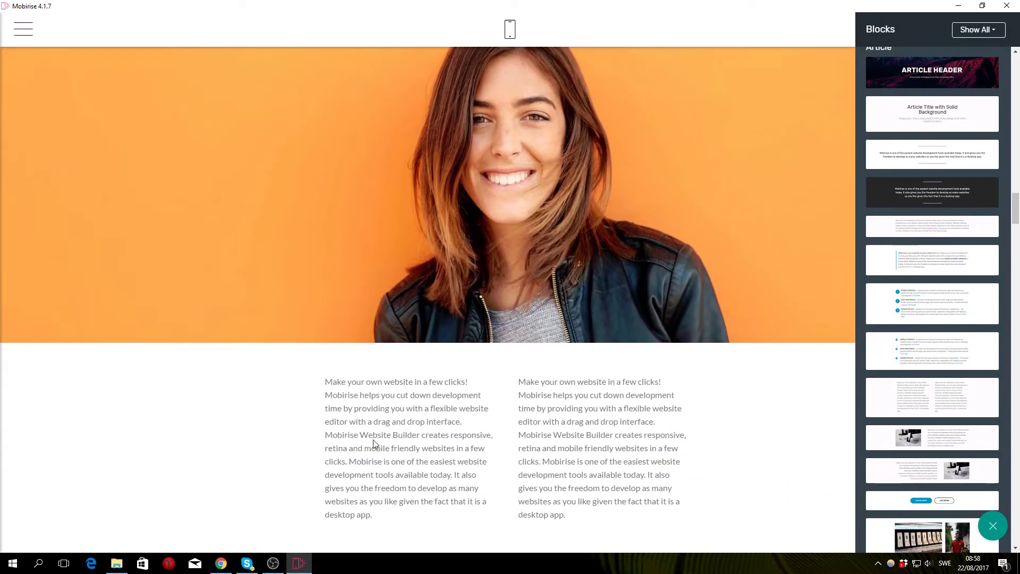
Replace the left column's placeholder with the demo's Services & Pricing heading.
click(232, 440)
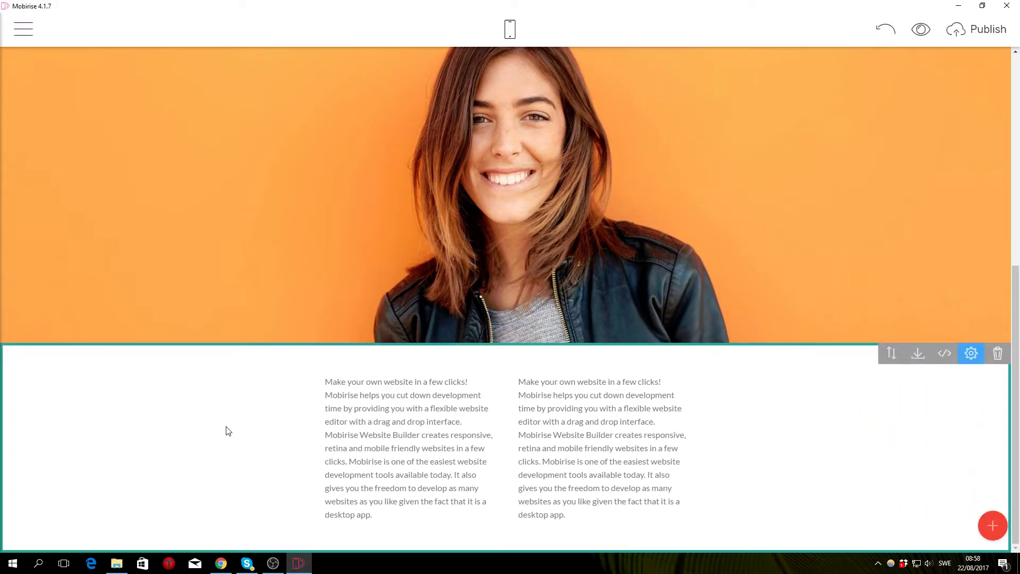
click(221, 563)
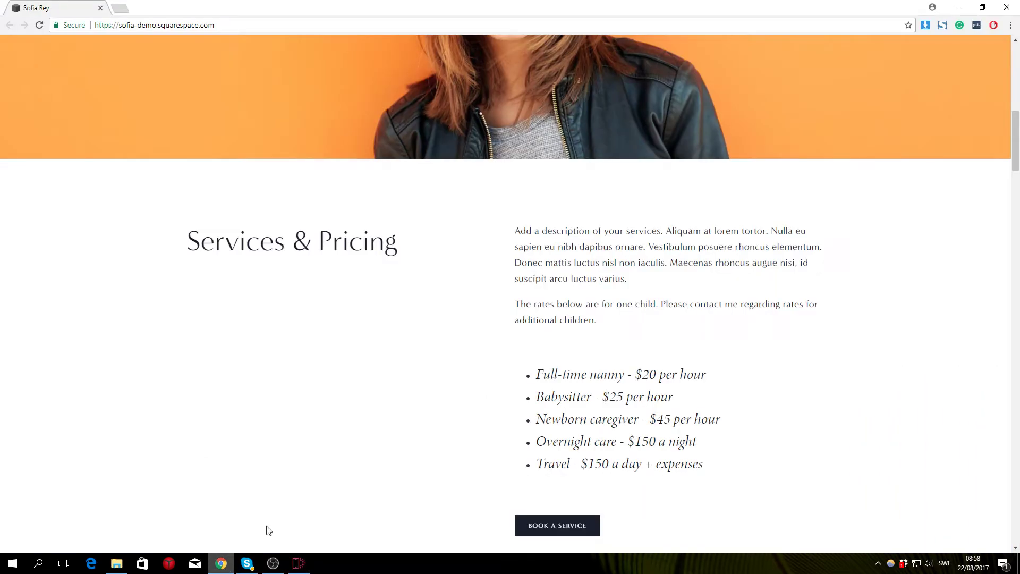
drag(403, 261, 185, 249)
key(ctrl+c)
click(300, 564)
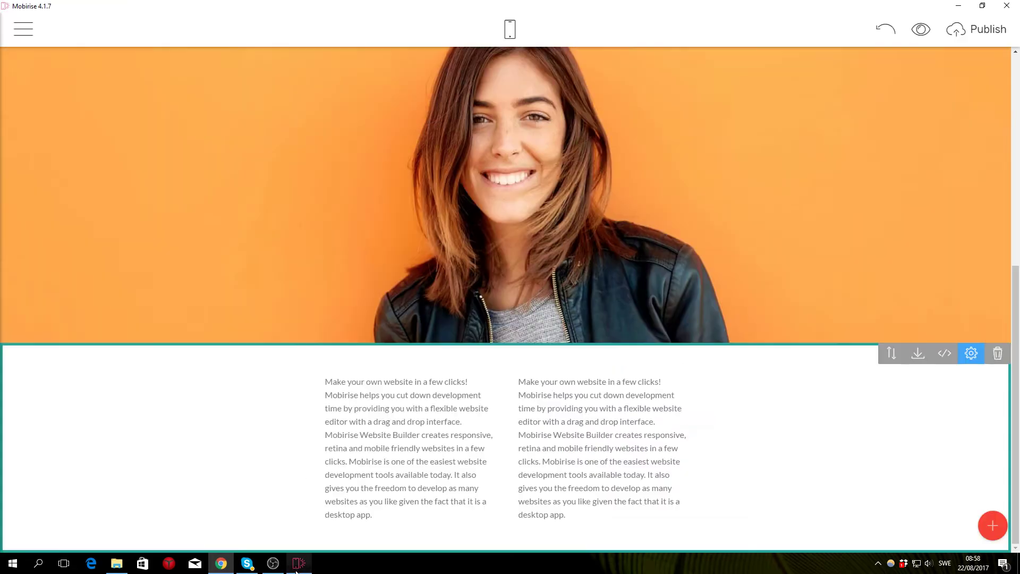
click(380, 517)
drag(379, 516, 325, 381)
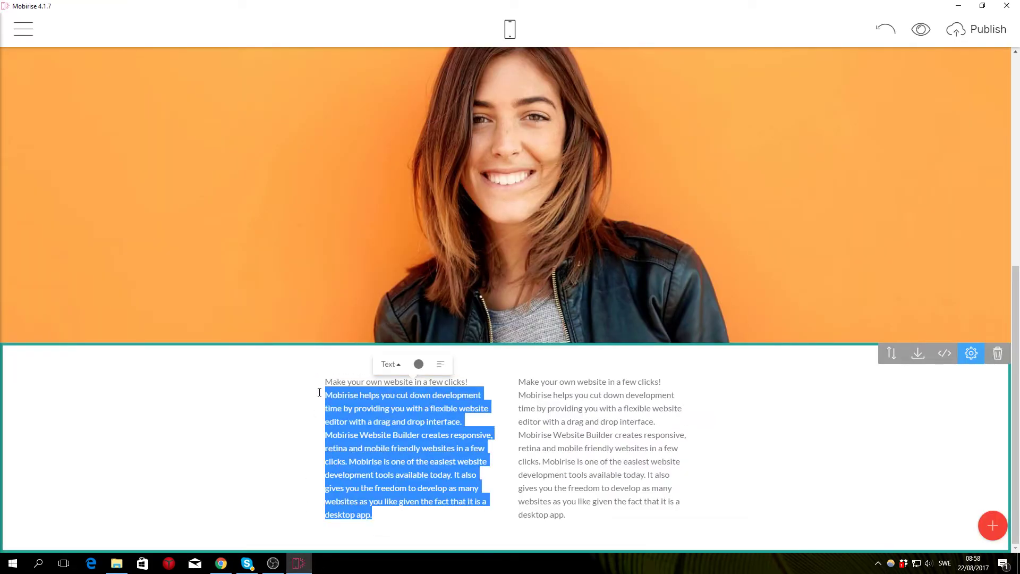
key(ctrl+v)
Replace the right column's placeholder with the demo's two description paragraphs.
click(220, 563)
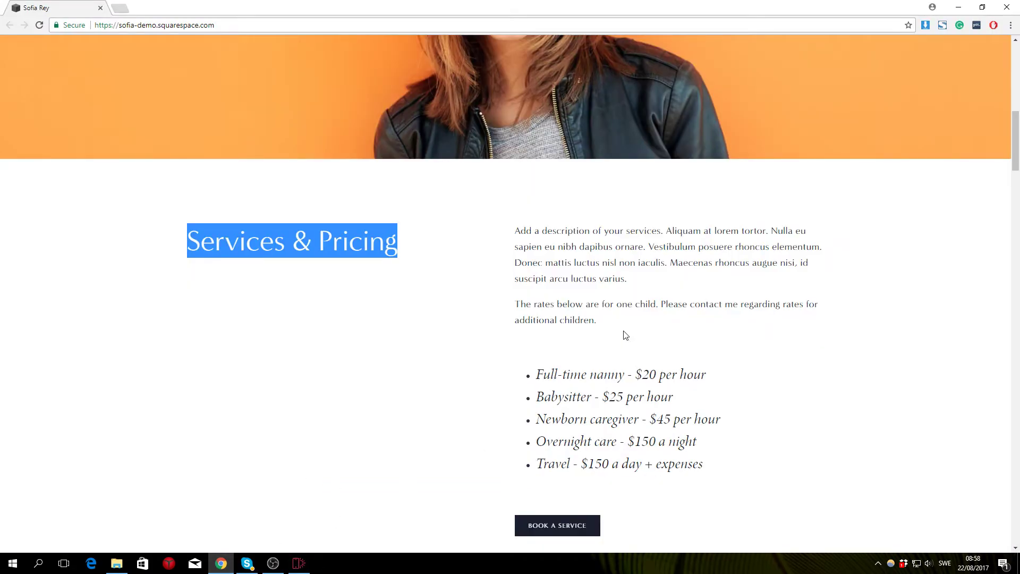
drag(607, 328, 512, 230)
key(ctrl+c)
click(298, 563)
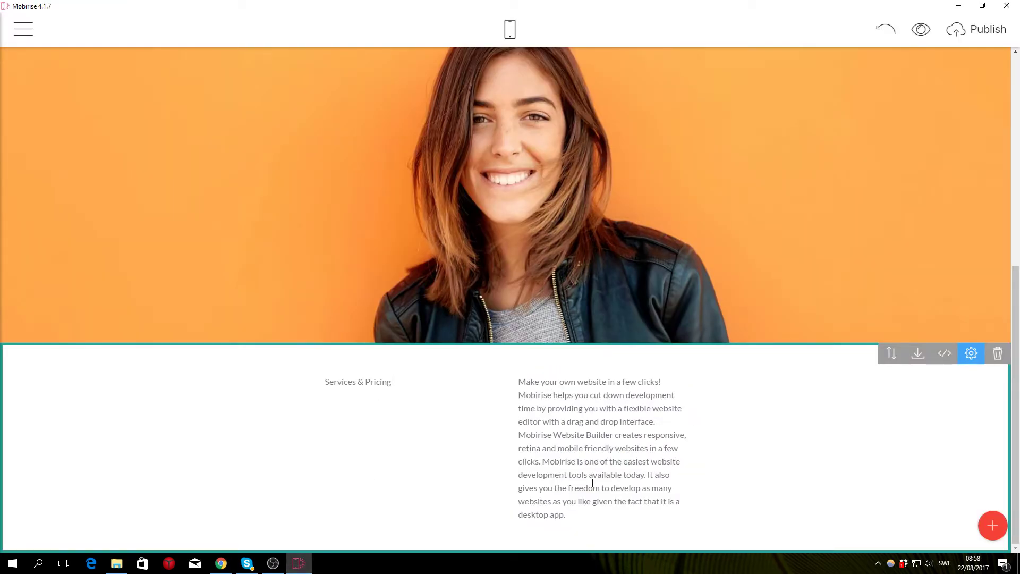
drag(567, 517, 518, 381)
key(ctrl+v)
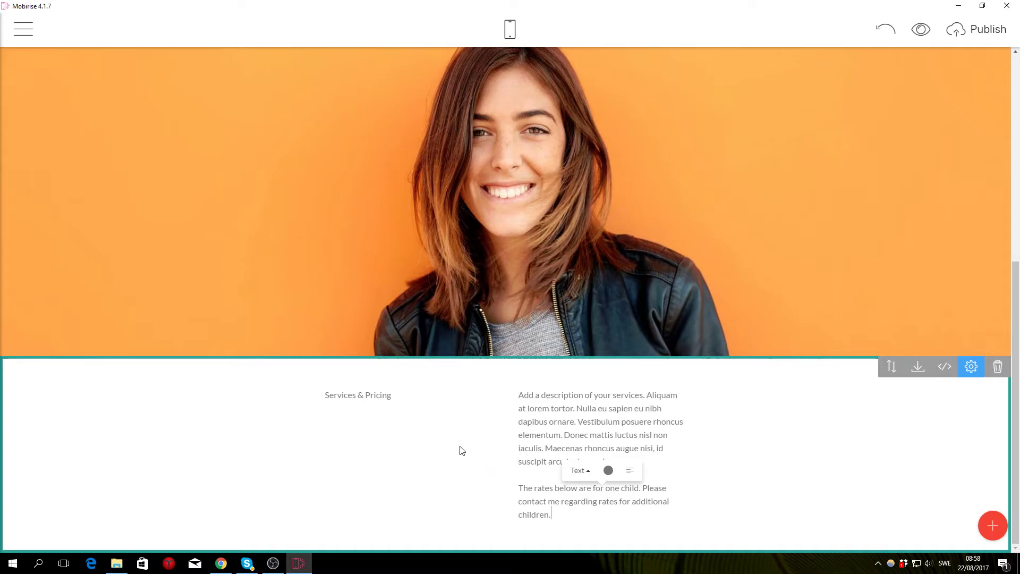
Make the Services & Pricing heading black with the Title 2 text style.
click(369, 394)
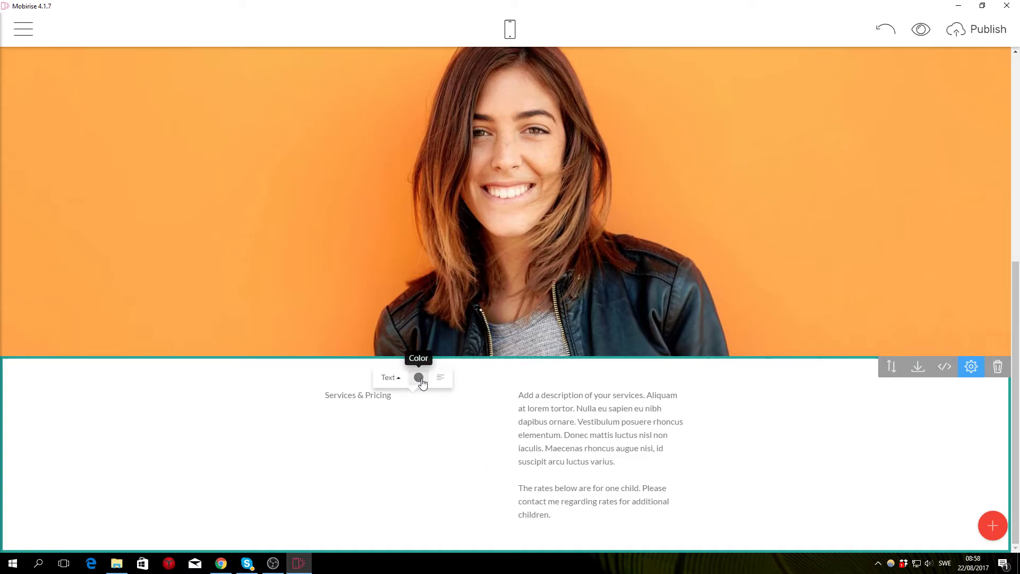
click(416, 376)
click(513, 450)
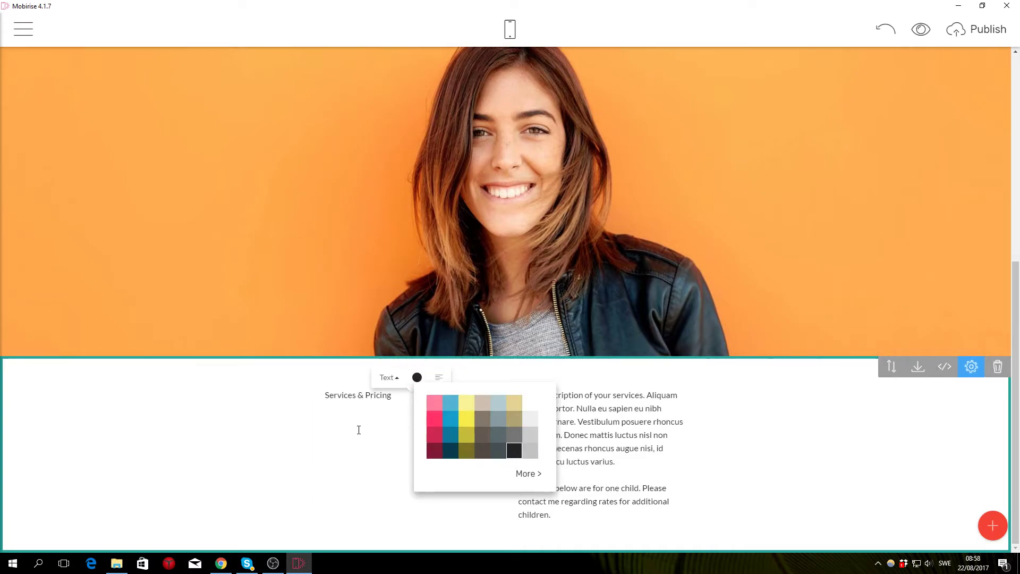
click(356, 397)
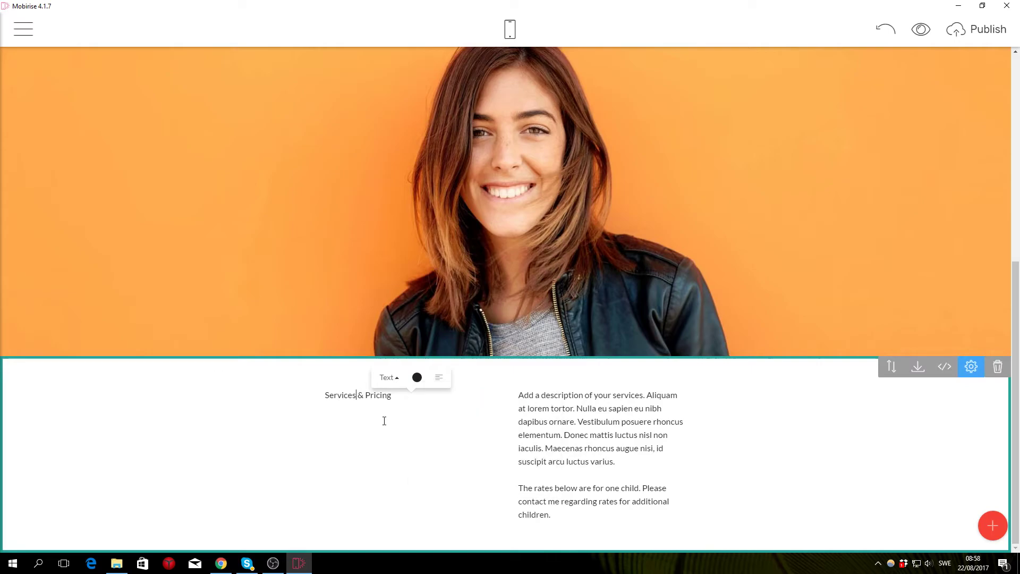
click(389, 377)
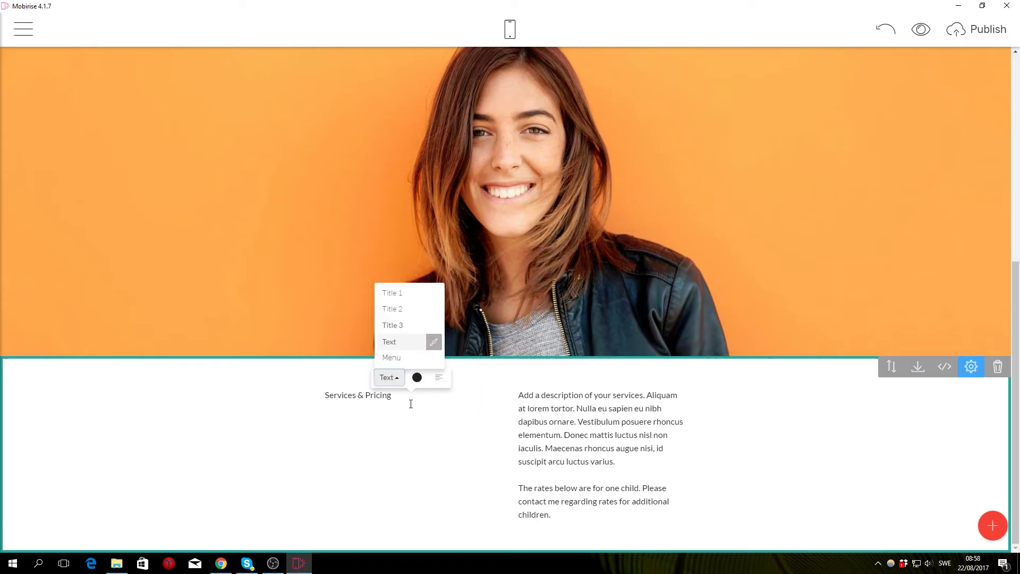
click(407, 311)
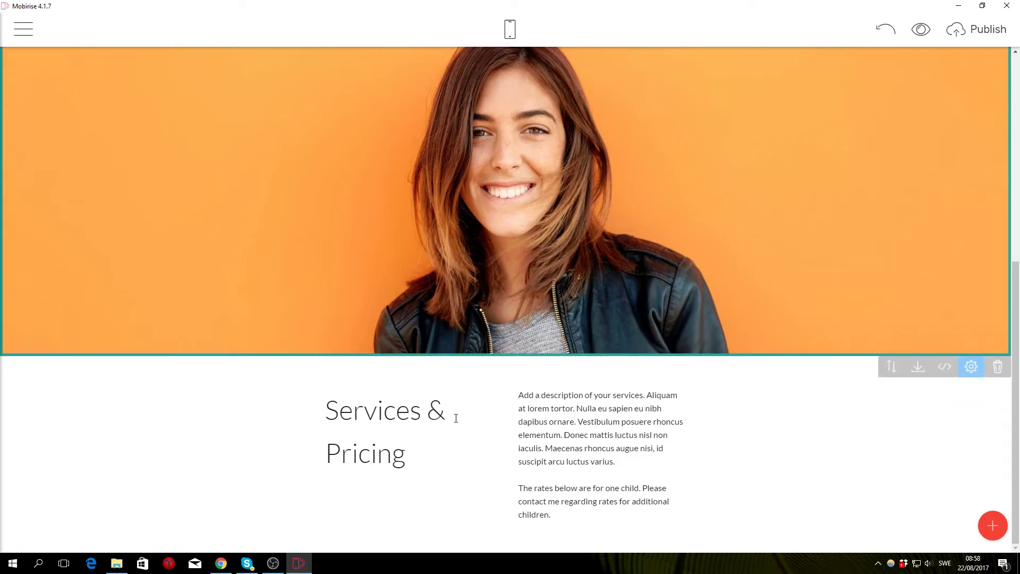
Compare the text block with the Chrome demo, then bring up its HTML/CSS editor.
click(220, 564)
click(475, 435)
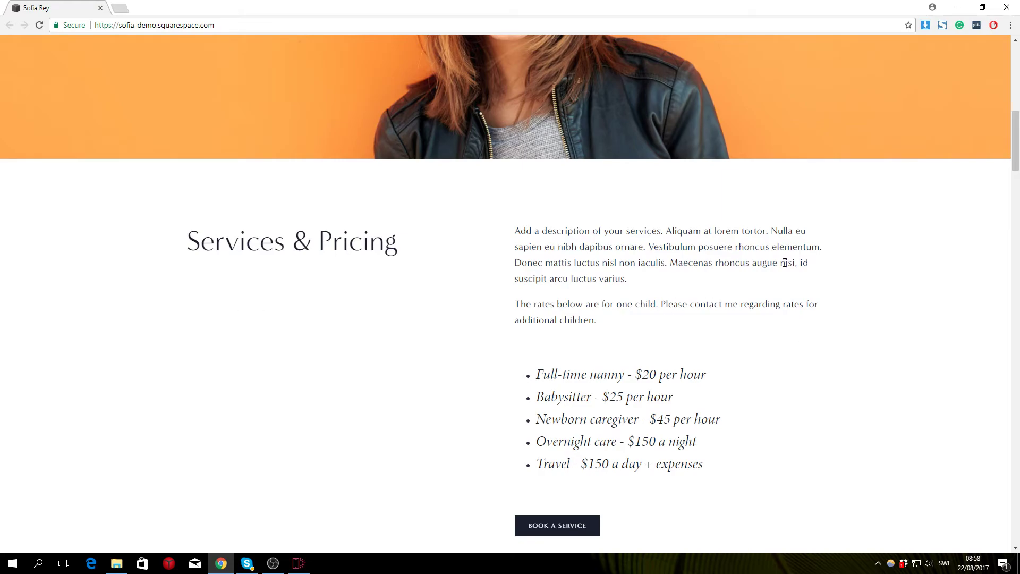
click(298, 564)
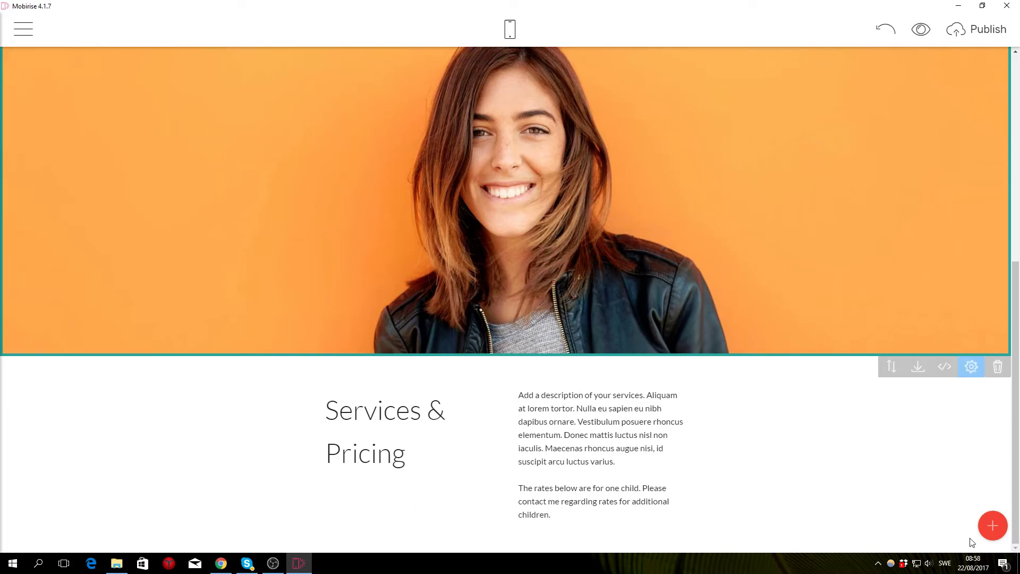
click(945, 368)
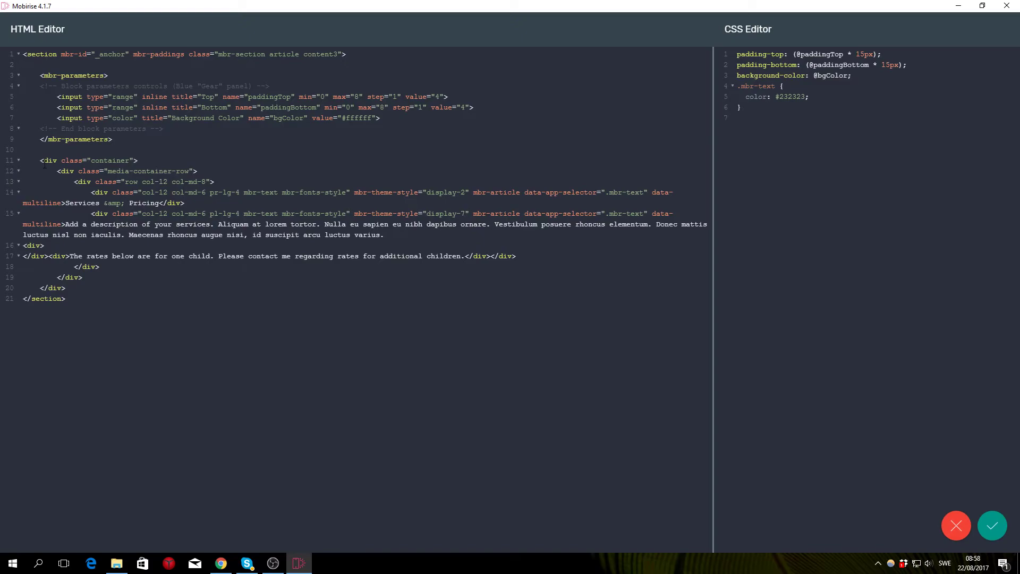
Change the line 11 container class to a fluid container and save the code.
drag(40, 160, 84, 160)
click(130, 160)
text(.fluid)
click(993, 525)
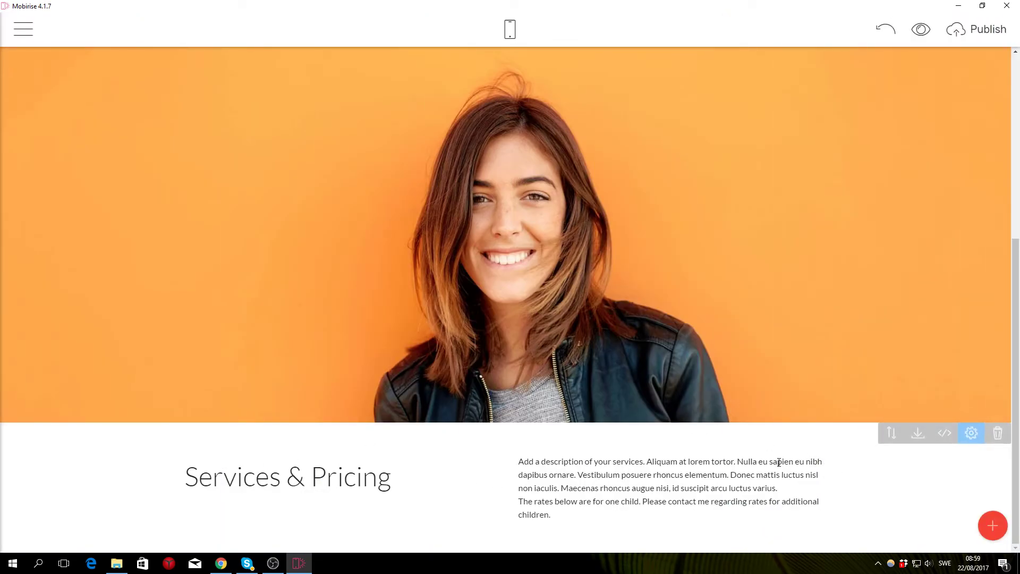
Split the rates sentence into its own paragraph and check it against the demo.
click(782, 495)
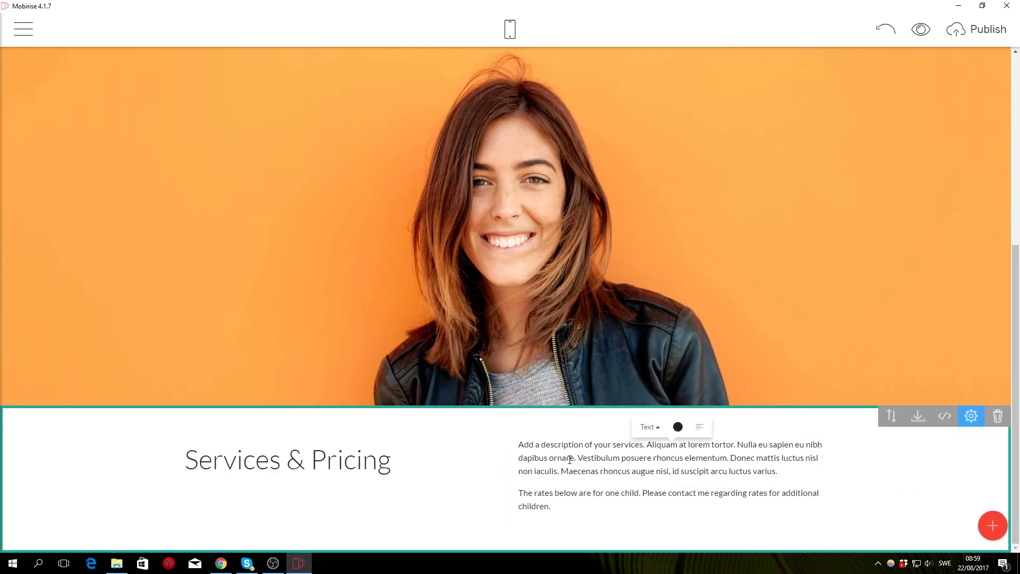
click(916, 486)
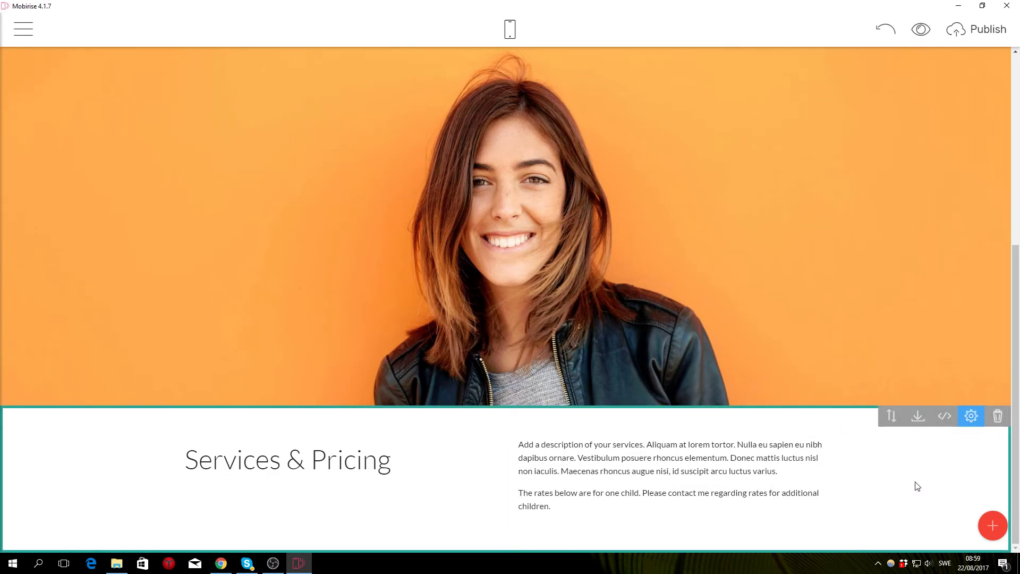
click(220, 564)
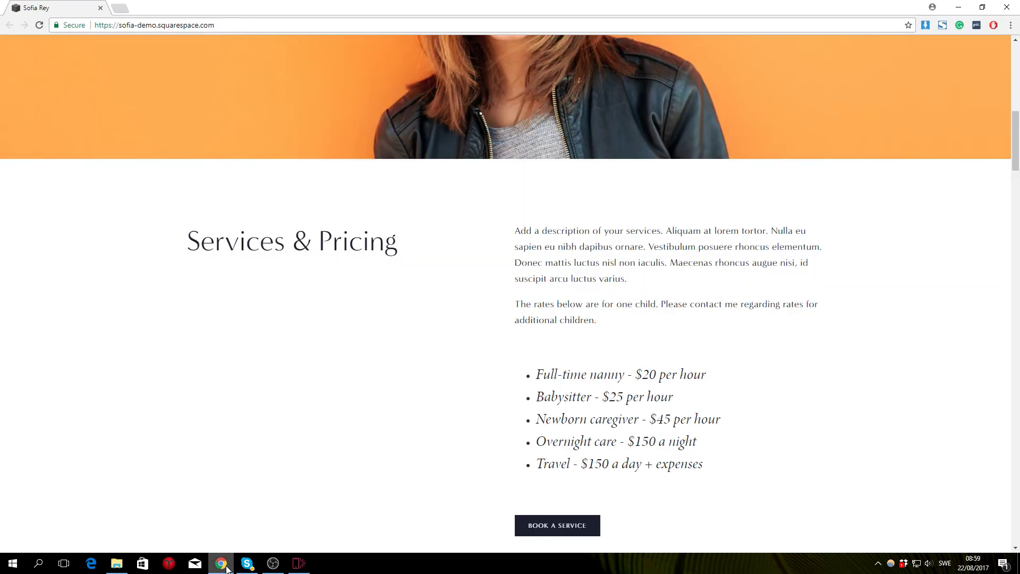
click(300, 564)
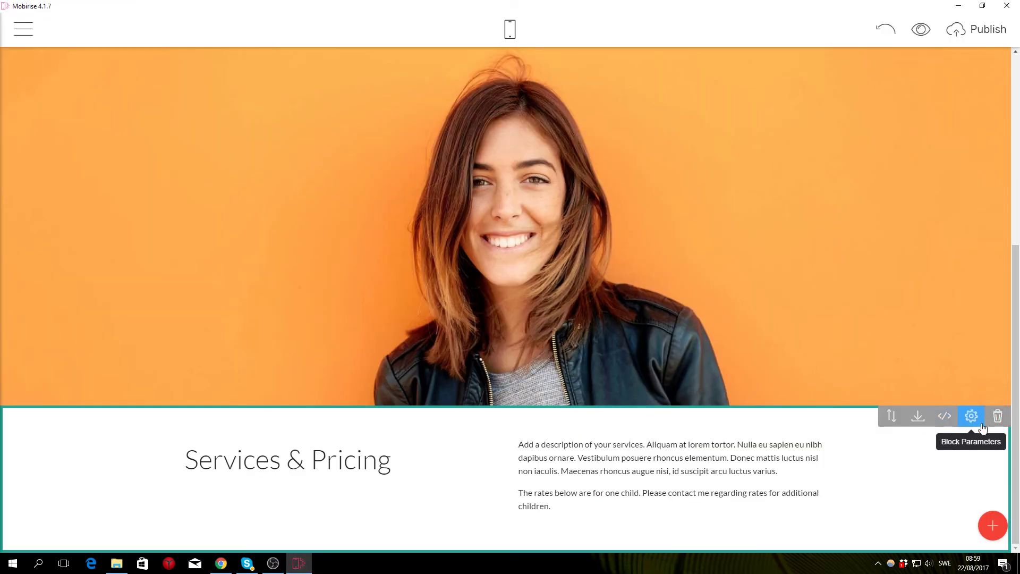
Raise the Services & Pricing block's top padding, then view the demo's bulleted price list in Chrome.
click(972, 417)
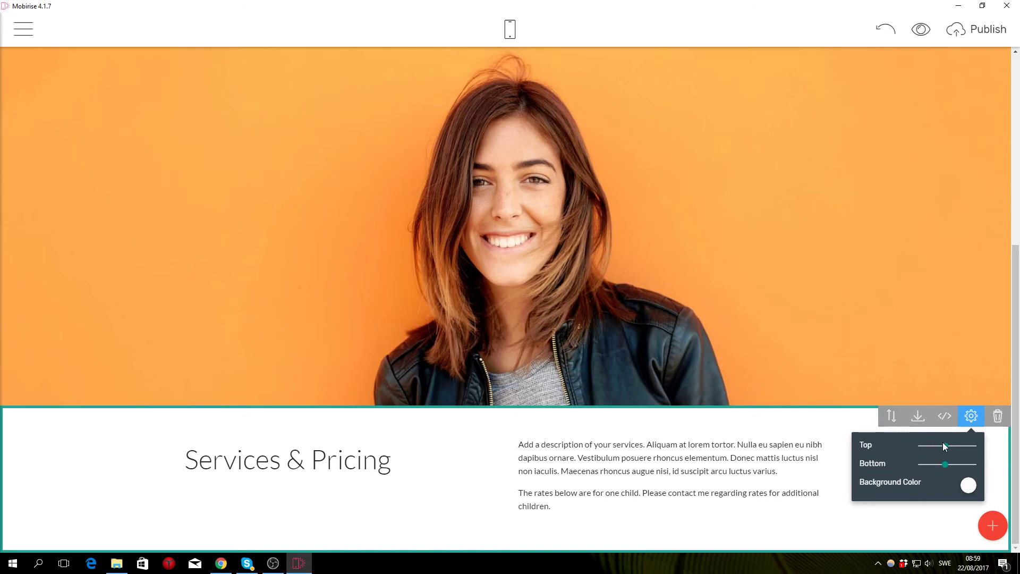
mouse_move(948, 446)
mouse_down()
mouse_move(960, 429)
mouse_move(968, 448)
mouse_up()
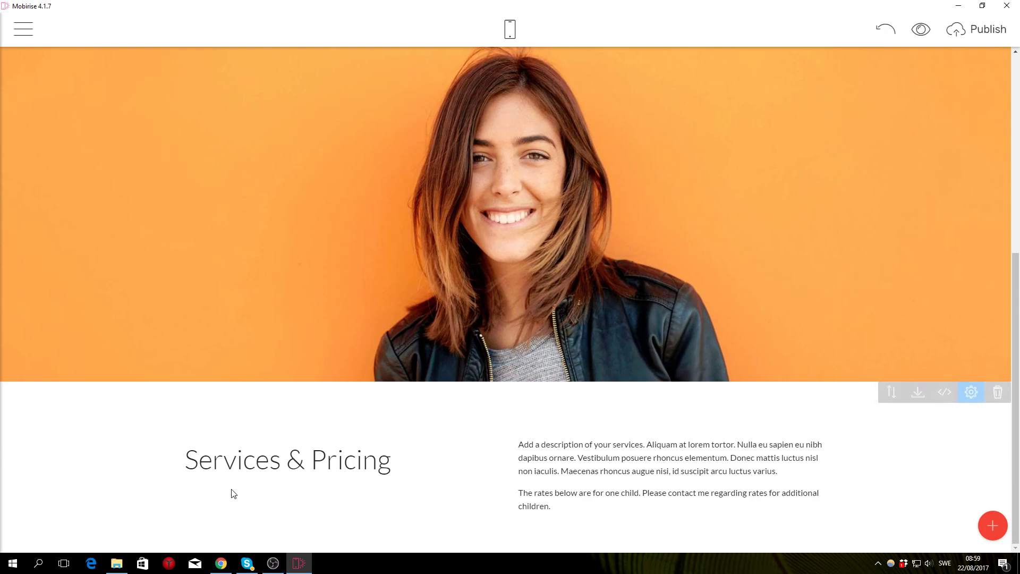
click(222, 564)
scroll(357, 465, down, 2)
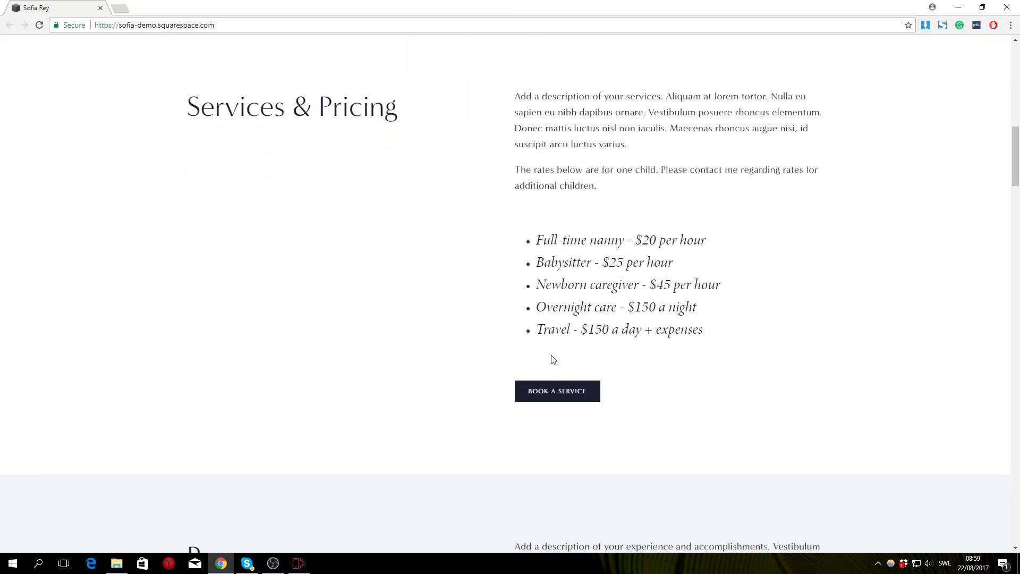
drag(532, 213, 742, 300)
click(745, 346)
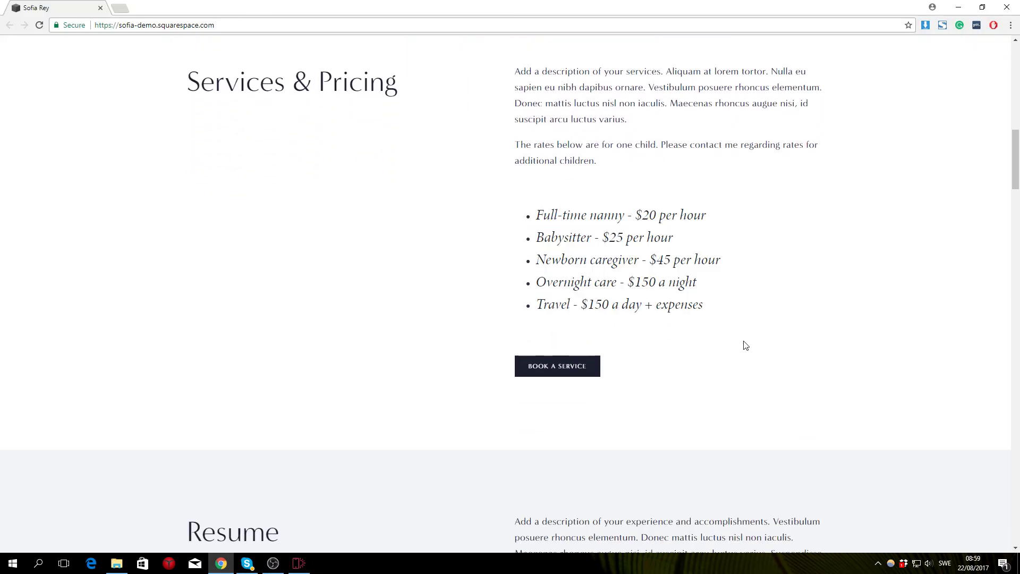
scroll(490, 423, up, 2)
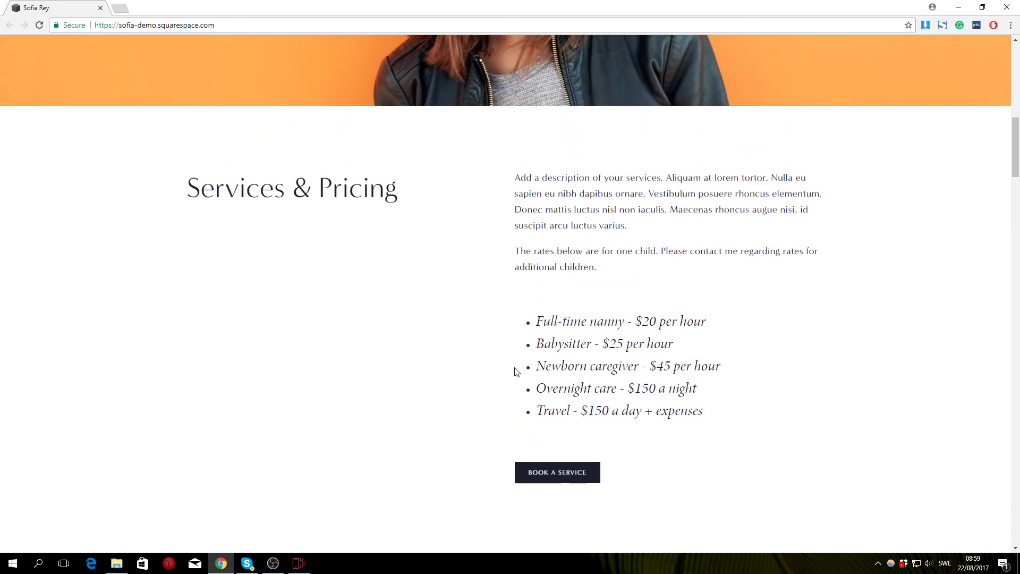